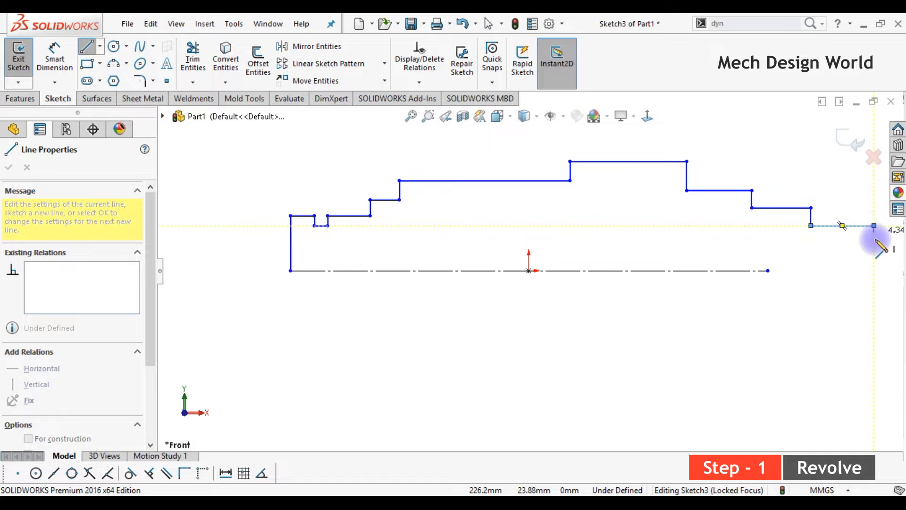
Finish the stepped profile's right end with a last short step and a vertical line down to the centerline's level.
left_click(874, 243)
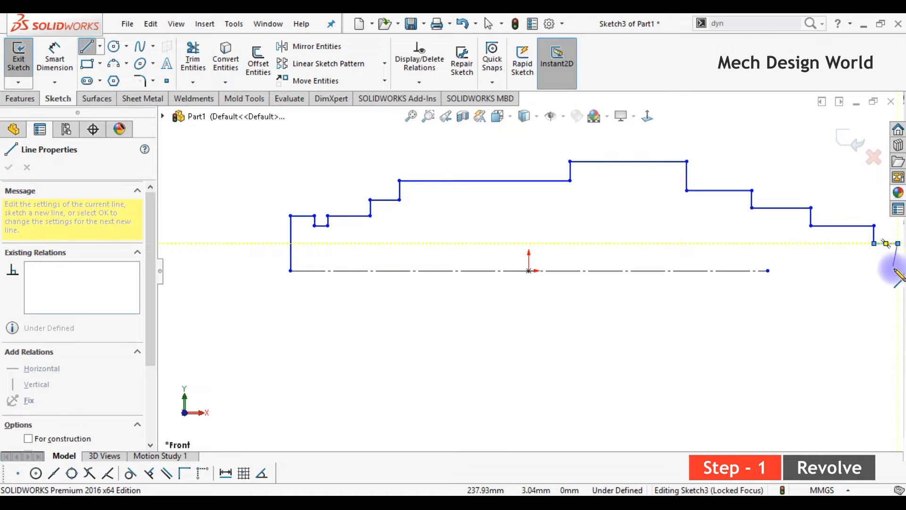
left_click(898, 270)
key("Escape")
Merge the profile's open right endpoint with the centerline's end, and pull the merged point out to the right beyond the last shoulder.
left_click(768, 271)
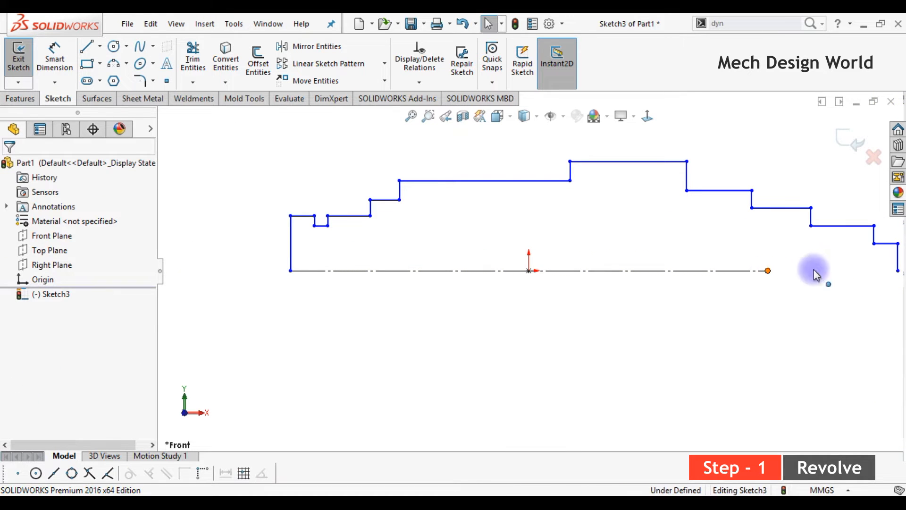
left_click(898, 271, "ctrl")
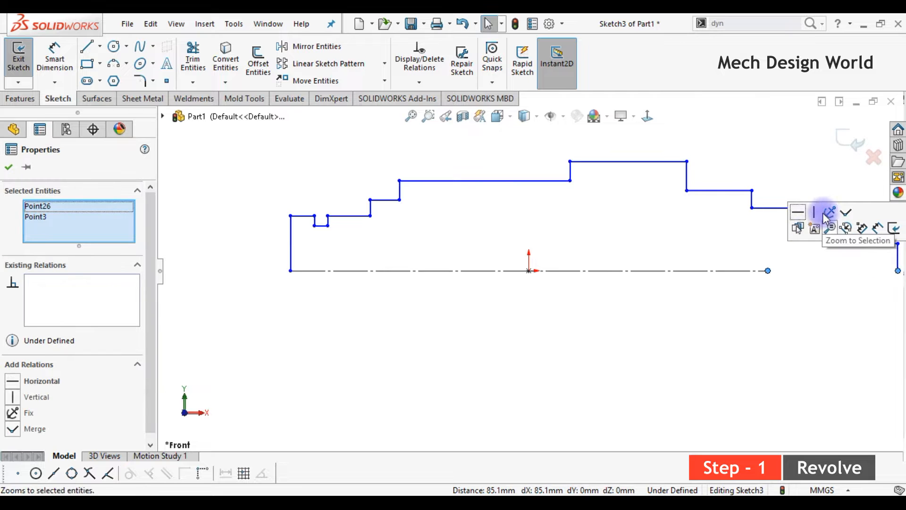
left_click(842, 215)
left_click(821, 299)
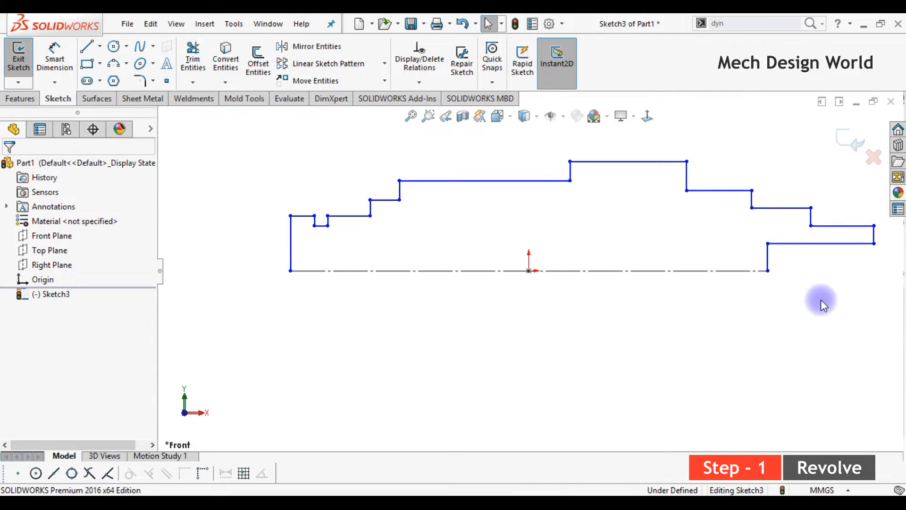
middle_click_drag(718, 324, 627, 364, "ctrl")
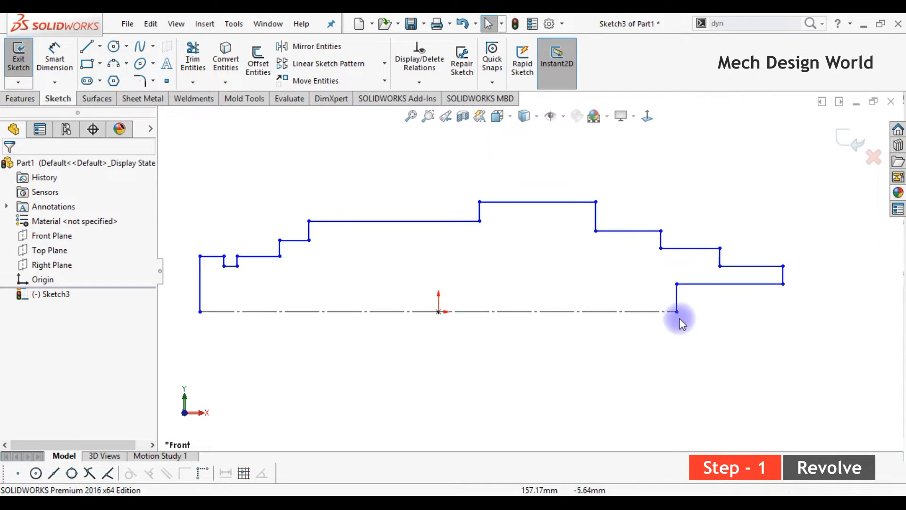
left_click_drag(678, 312, 811, 305)
left_click(784, 372)
Dimension the rightmost shaft step's diameter across the centerline as 16 mm.
right_click_drag(783, 372, 783, 318)
left_click(801, 284)
left_click(804, 311)
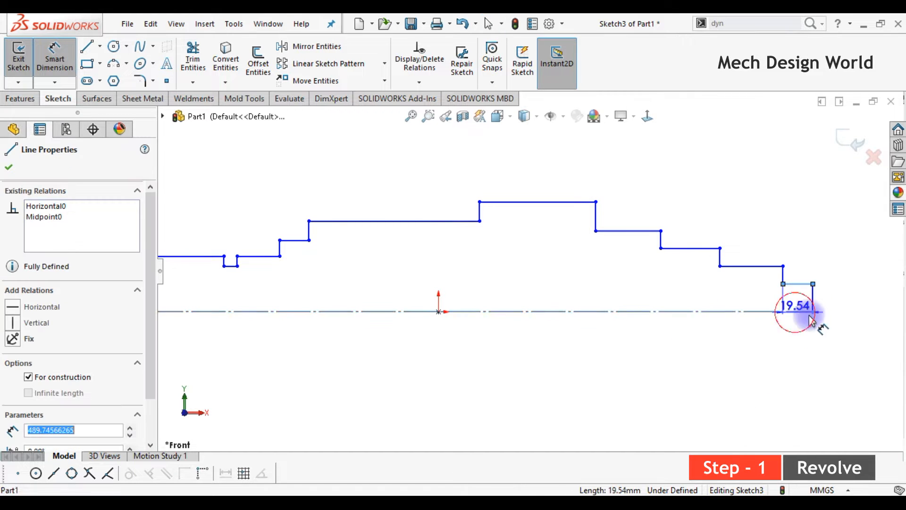
left_click(844, 319)
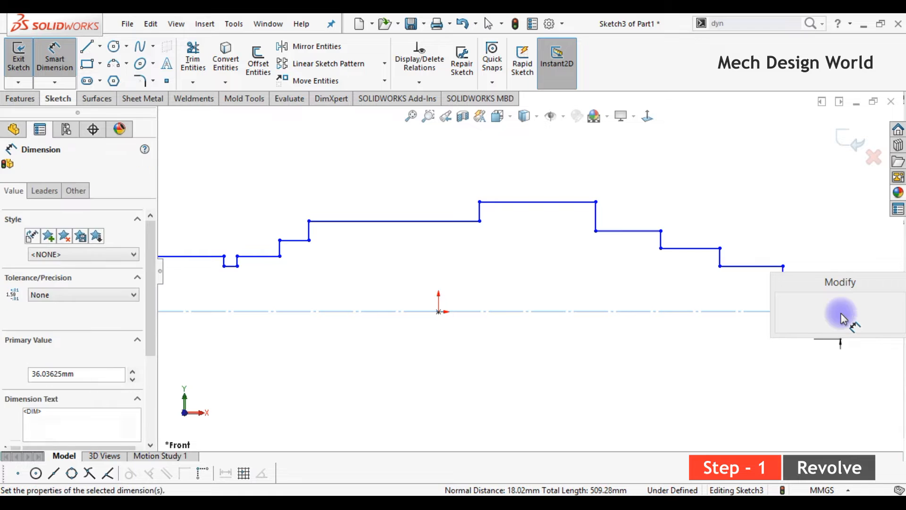
type("16")
key("Return")
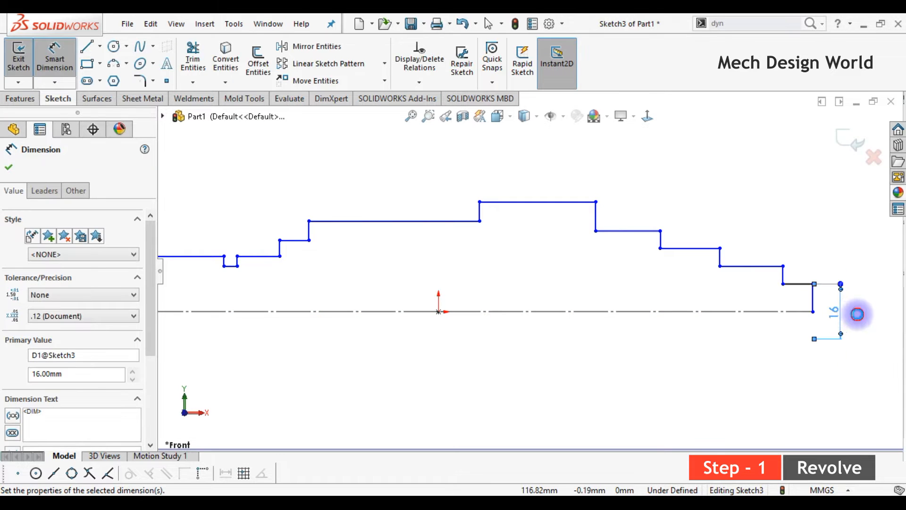
Dimension the length of the rightmost 16 mm diameter step as 19 mm.
left_click(784, 279)
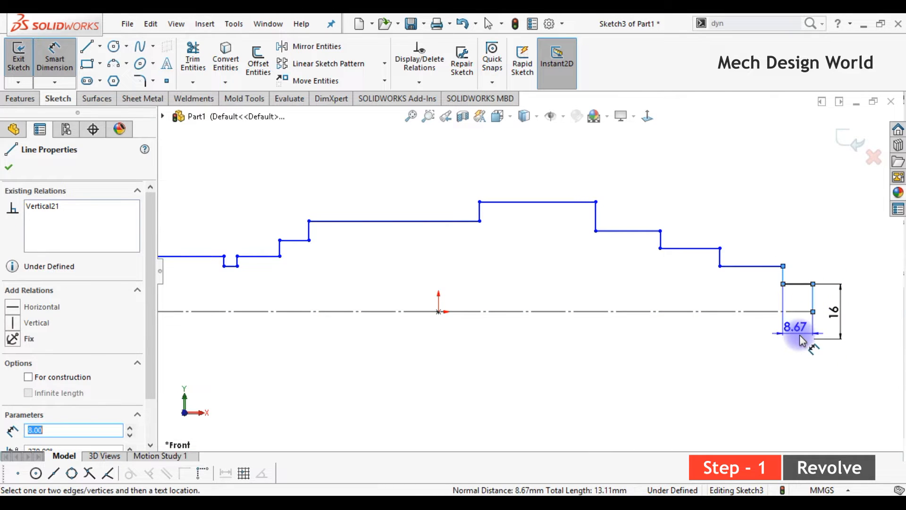
left_click(800, 335)
type("19")
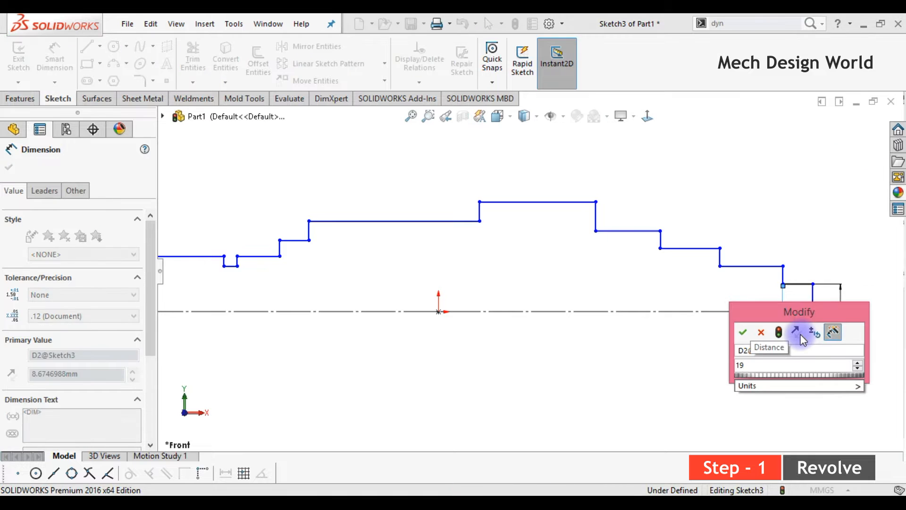
key("Return")
left_click(812, 360)
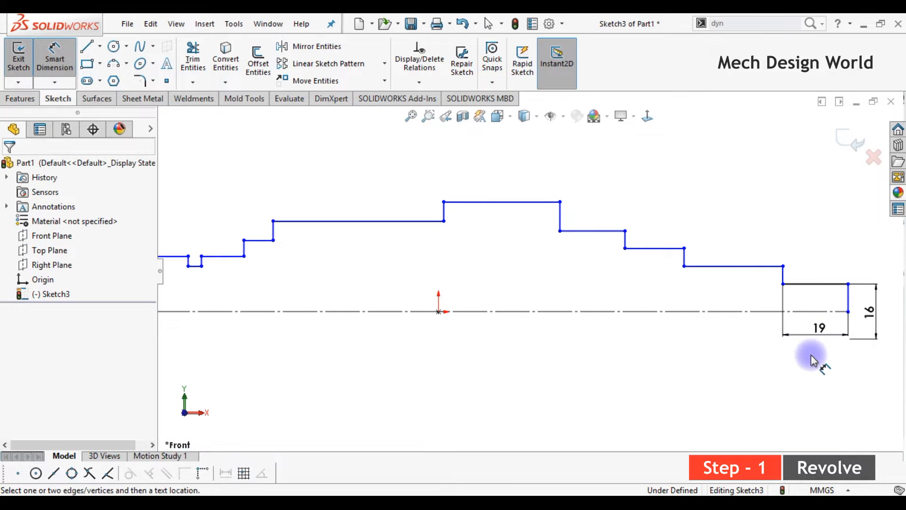
Dimension the second step from the right as a 20 mm diameter about the centerline.
left_click(752, 266)
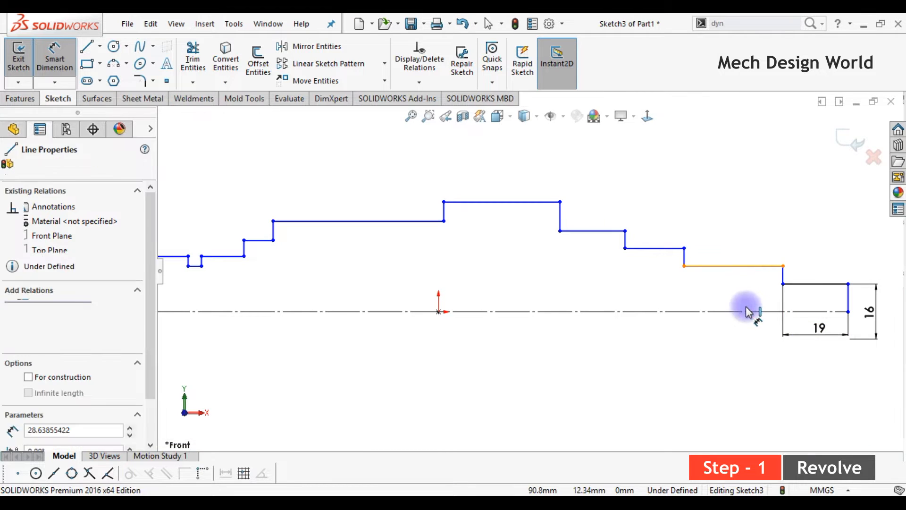
left_click(746, 310)
left_click(743, 323)
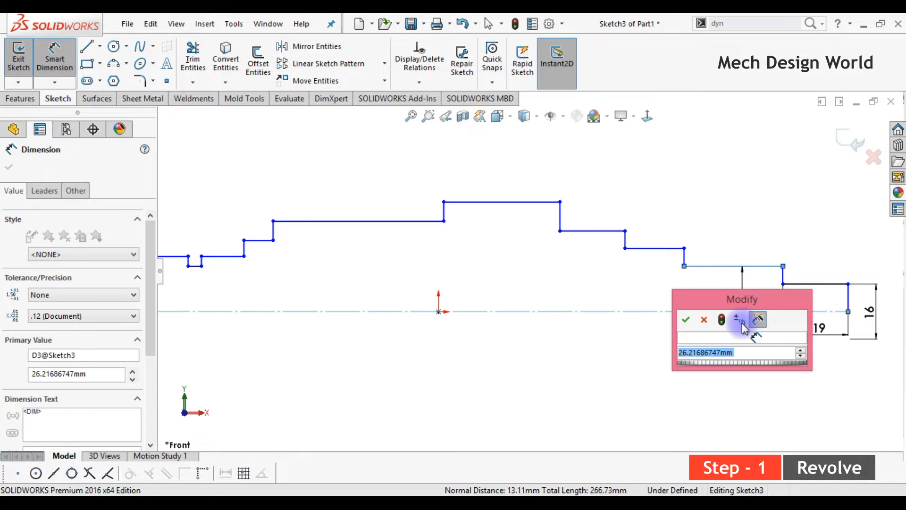
key("Return")
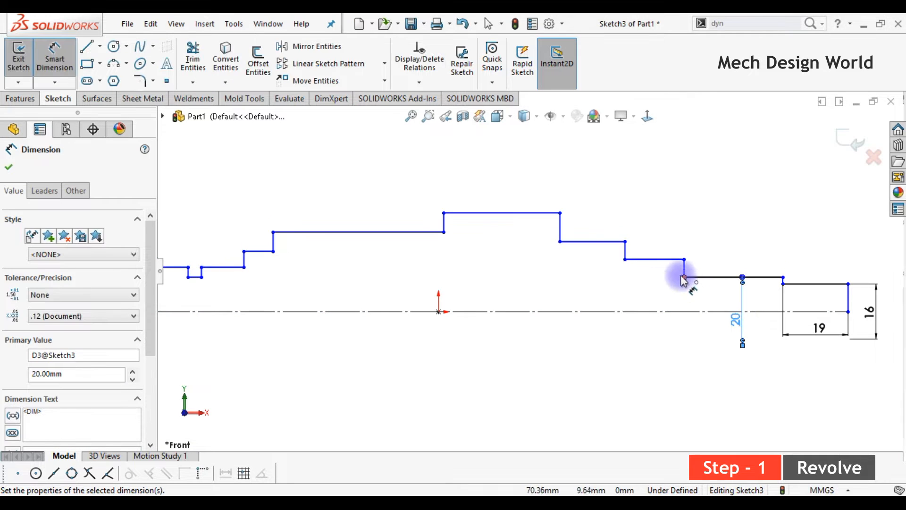
Dimension the 20 mm diameter step's length as 24 mm and align the 19 mm dimension with it.
left_click(688, 274)
left_click(783, 284)
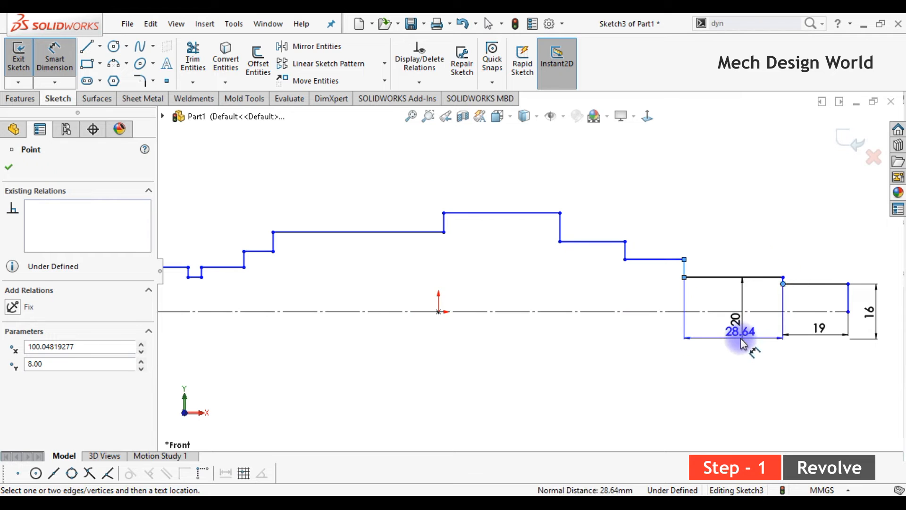
left_click(761, 350)
type("24")
key("Return")
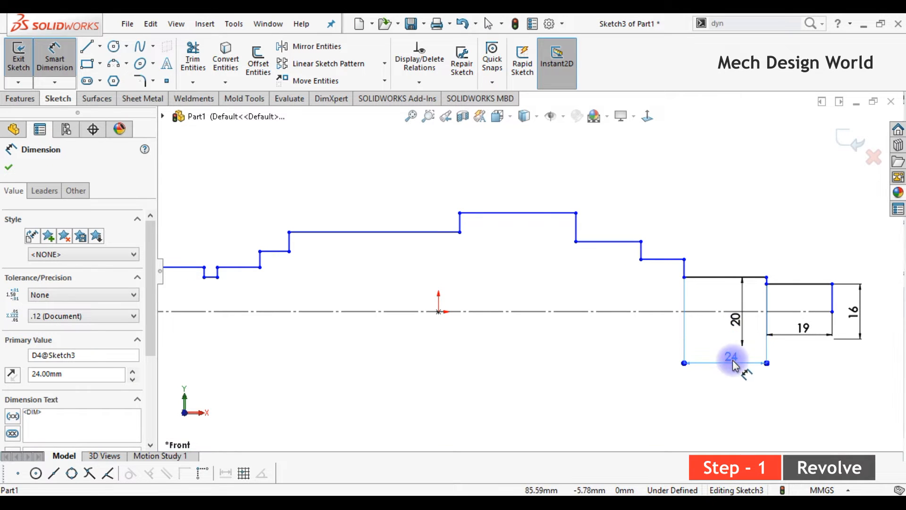
left_click(809, 360)
left_click(771, 404)
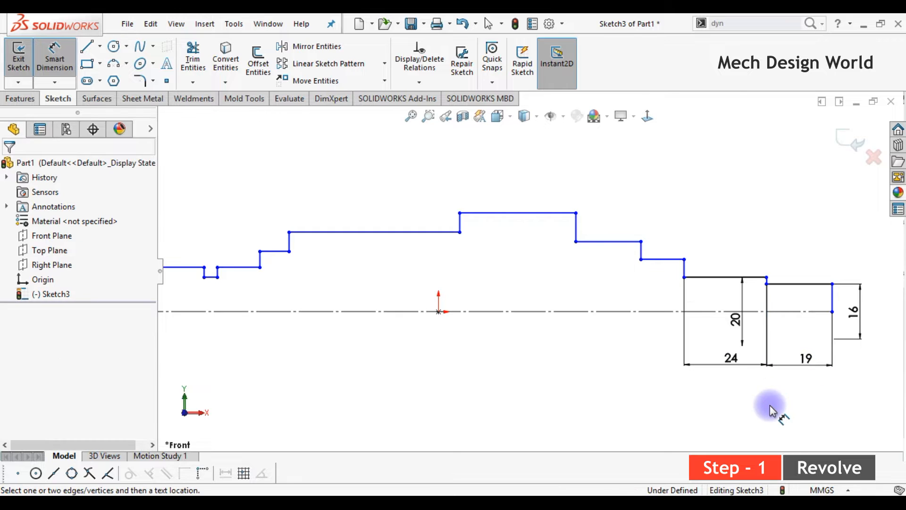
Dimension the length of the third step from the right as 22 mm.
left_click(642, 252)
left_click(683, 265)
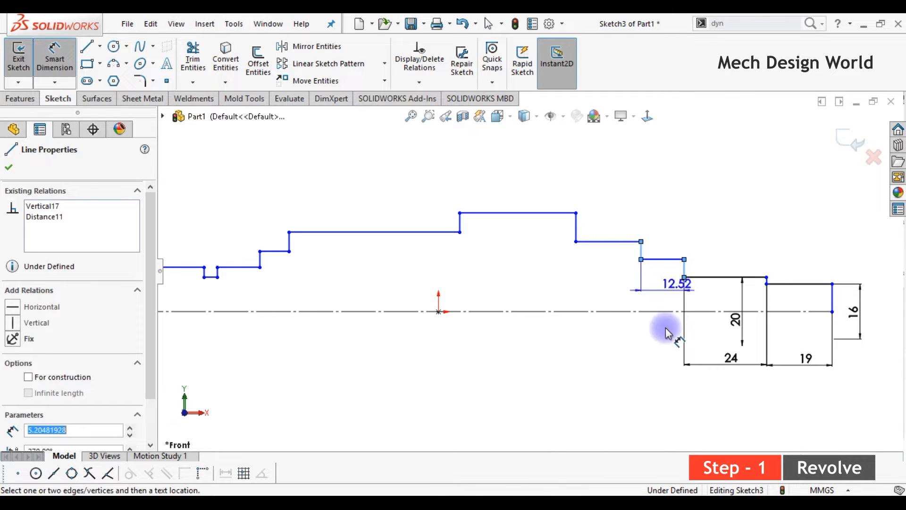
left_click(663, 364)
type("22")
key("Return")
Dimension the 22 mm long step's diameter about the centerline as 23 mm.
left_click(659, 261)
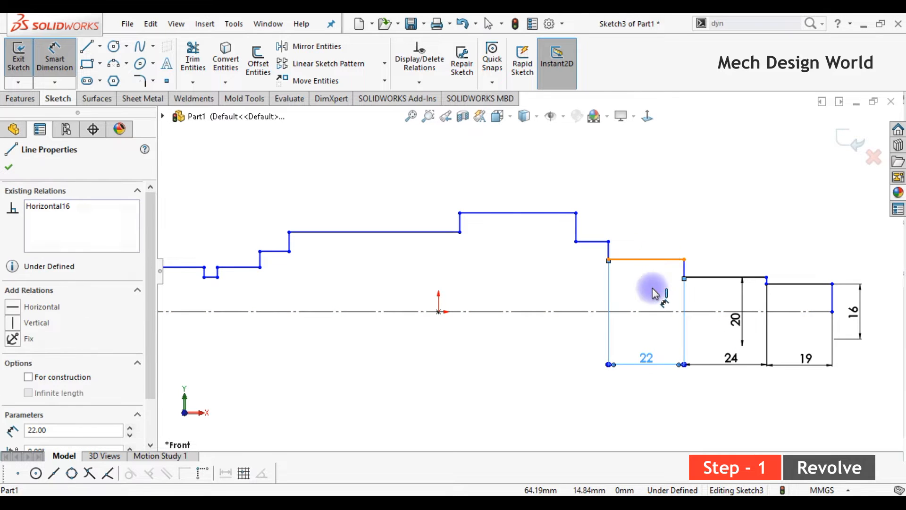
left_click(648, 312)
left_click(649, 325)
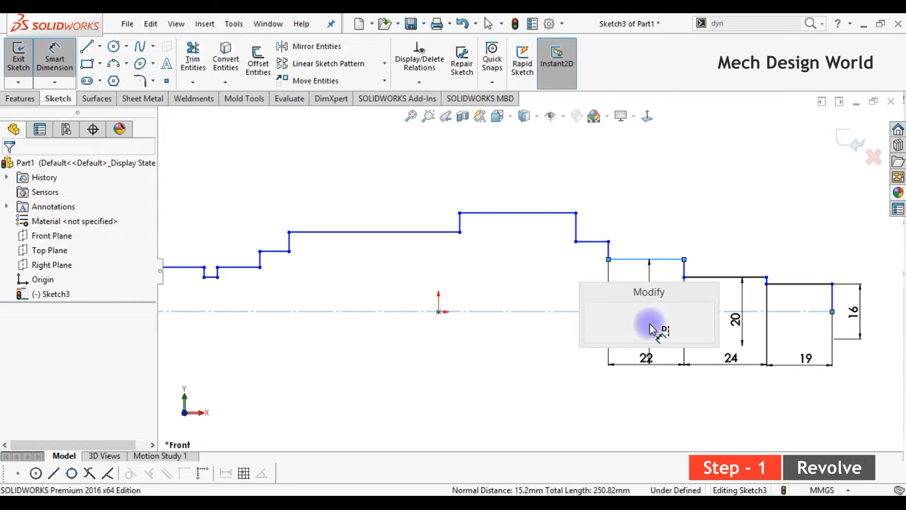
type("23")
key("Return")
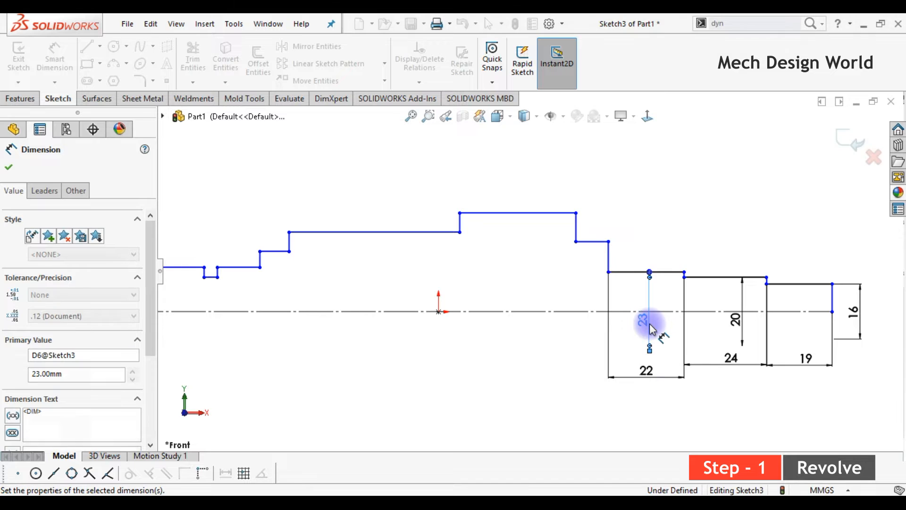
Dimension the fourth step from the right as a 25 mm diameter about the centerline.
left_click(592, 241)
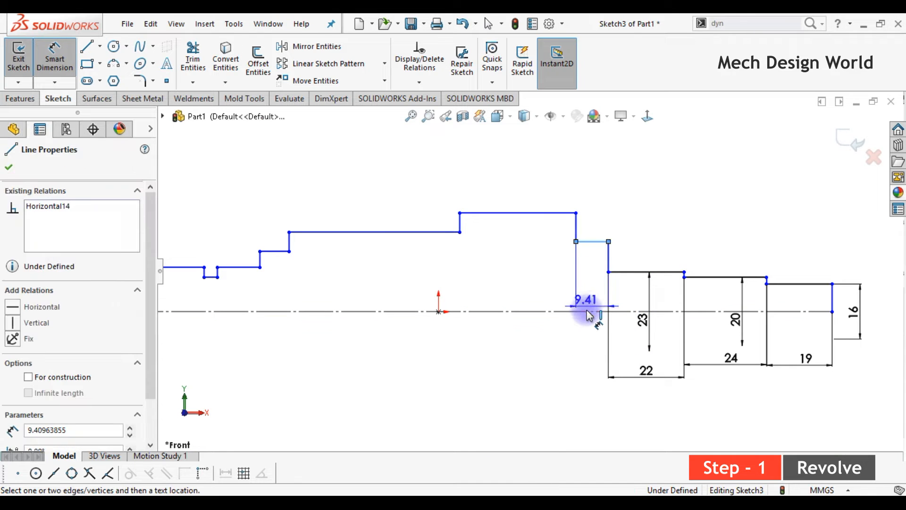
left_click(577, 312)
left_click(557, 300)
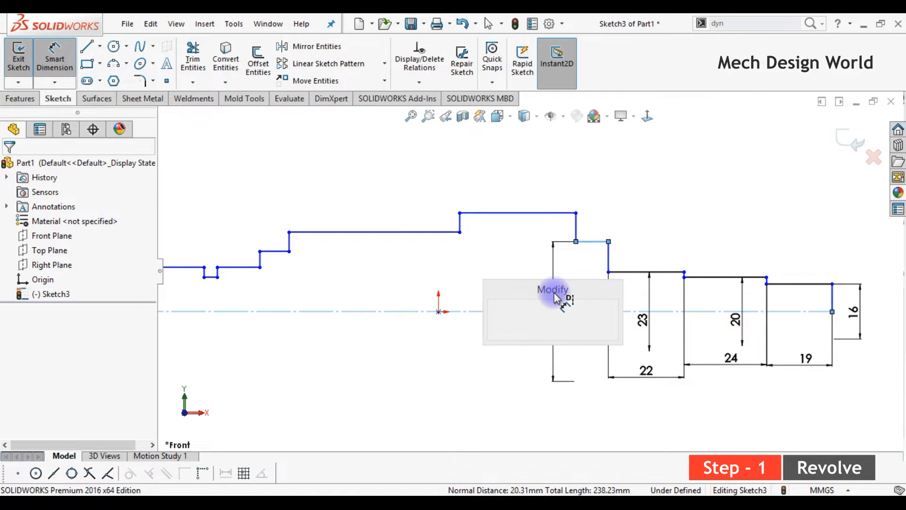
type("25")
key("Return")
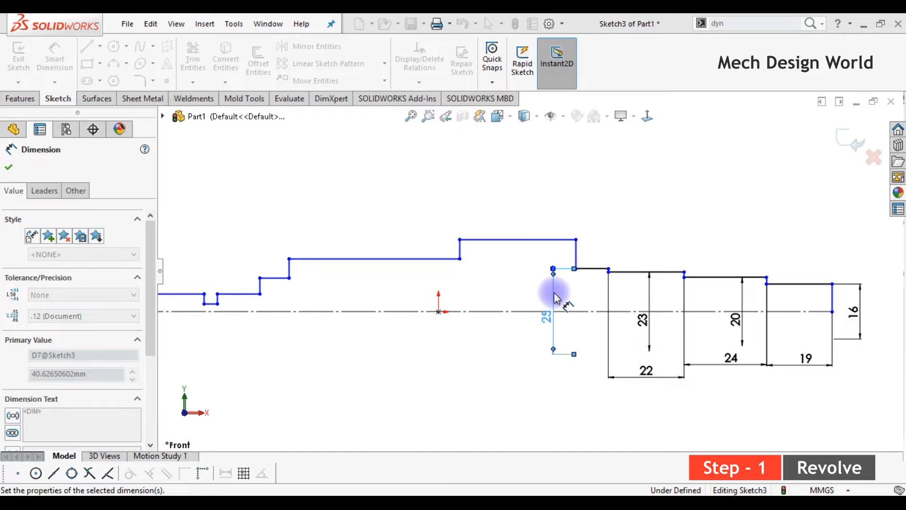
Dimension the length of the 25 mm diameter step as 14 mm, in line with the 22 mm dimension.
left_click(577, 260)
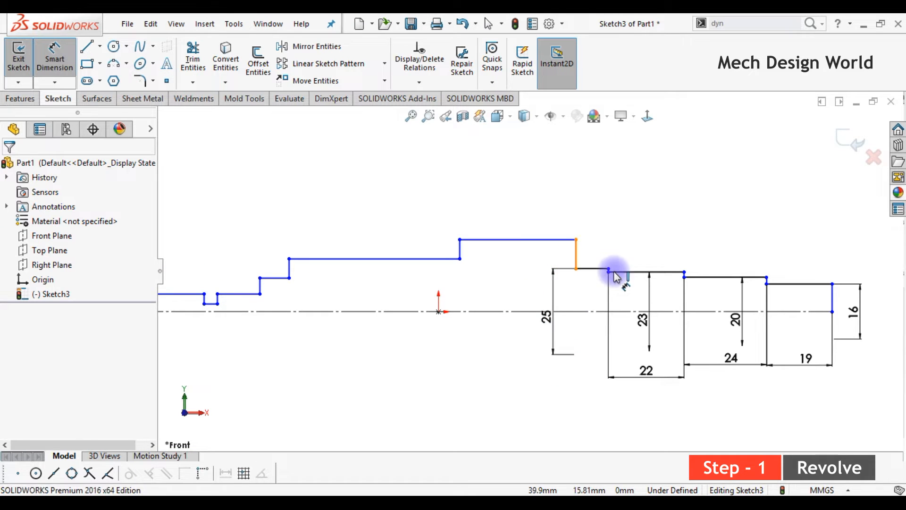
left_click(608, 272)
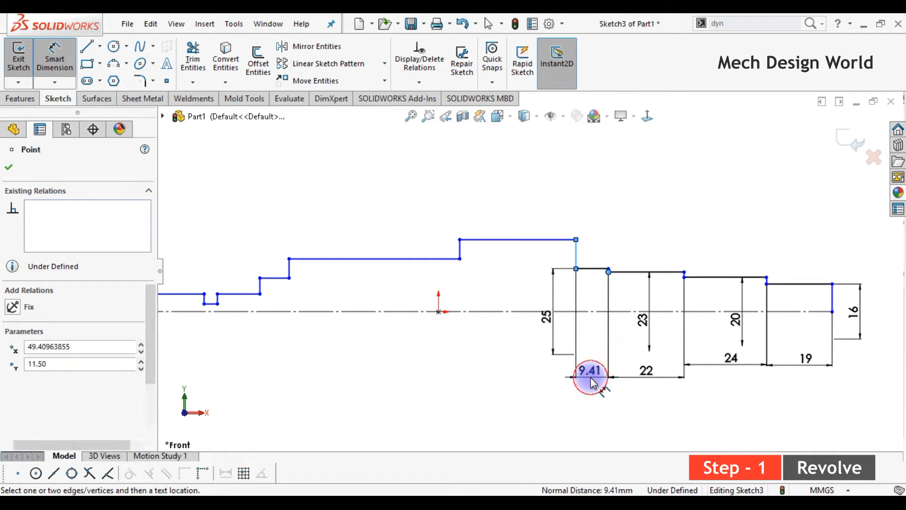
left_click(590, 384)
type("14")
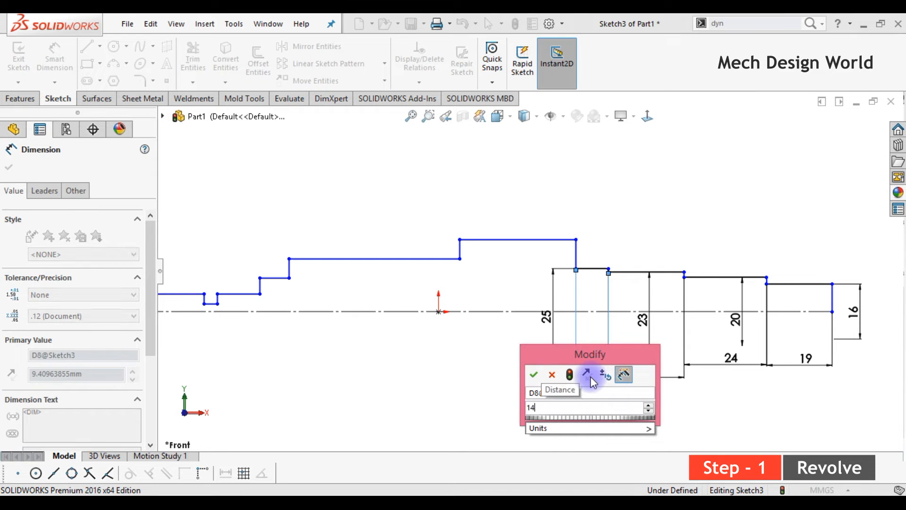
key("Return")
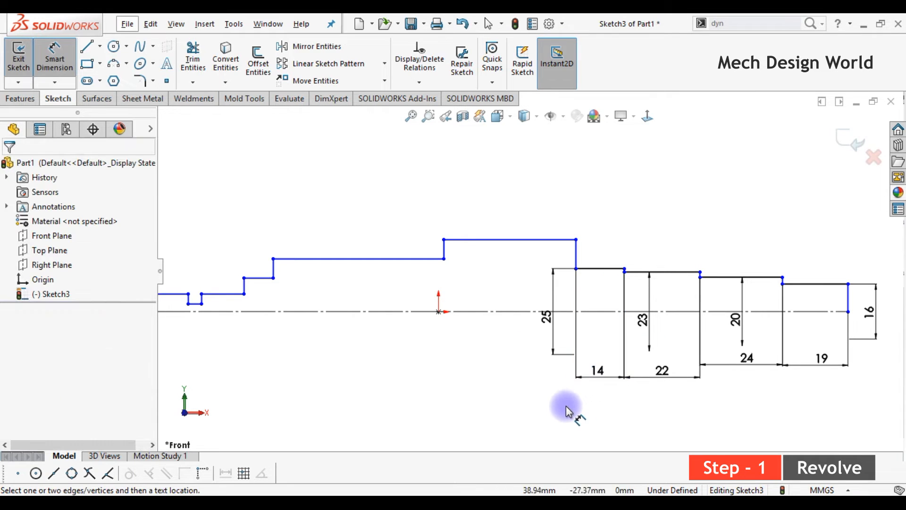
Dimension the length of the shaft's tallest middle section as 76.2 mm between its two shoulders.
left_click(444, 253)
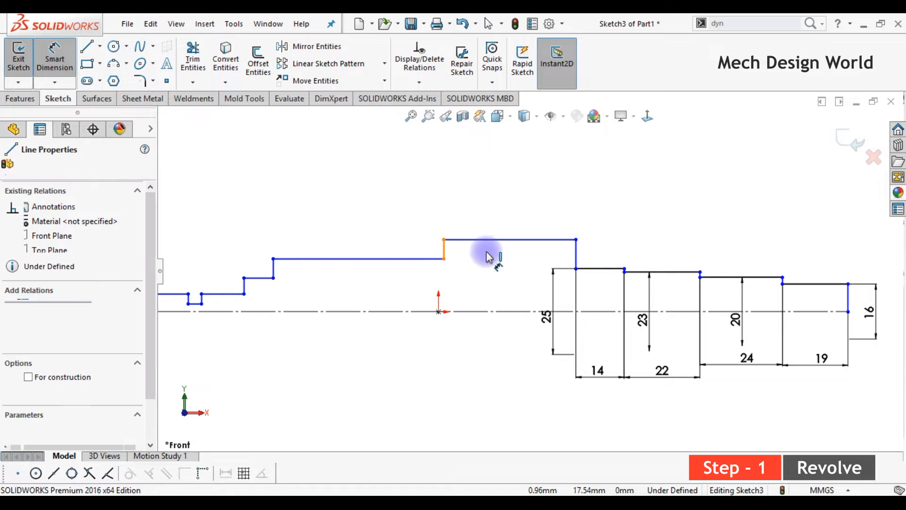
left_click(577, 250)
left_click(523, 384)
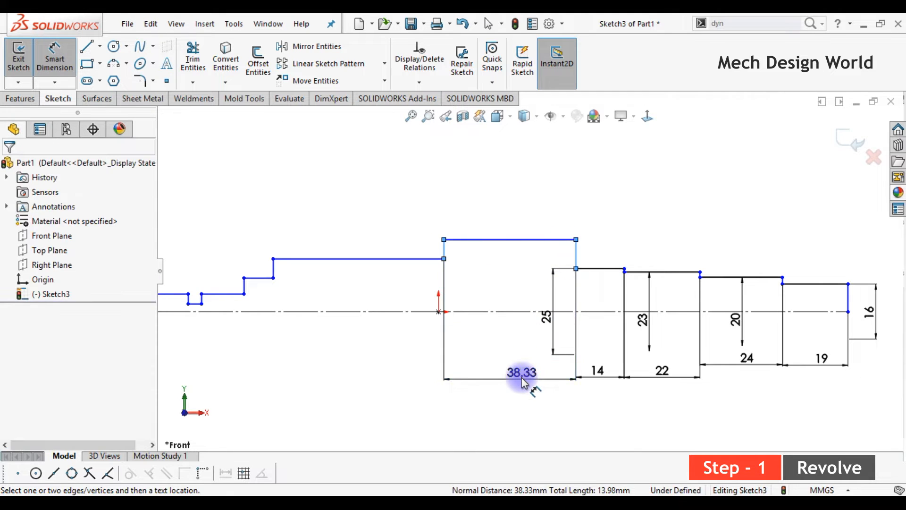
type("76.2")
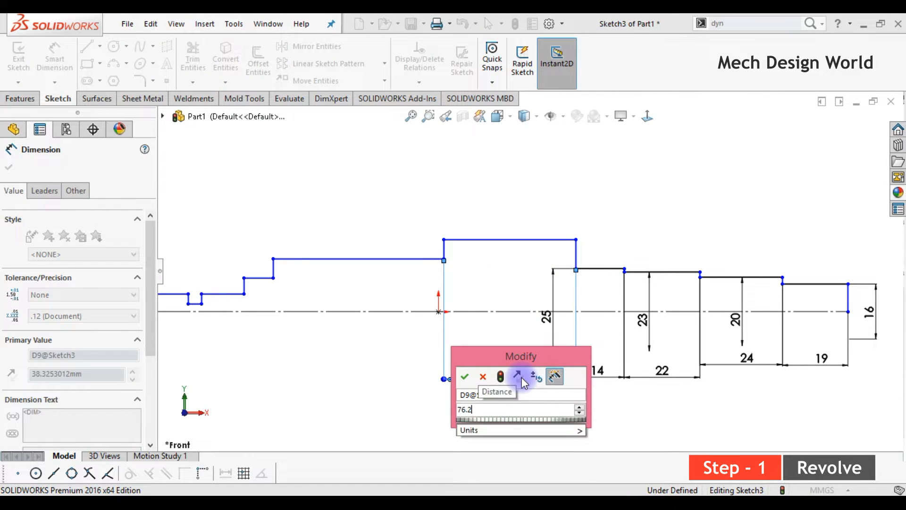
key("Return")
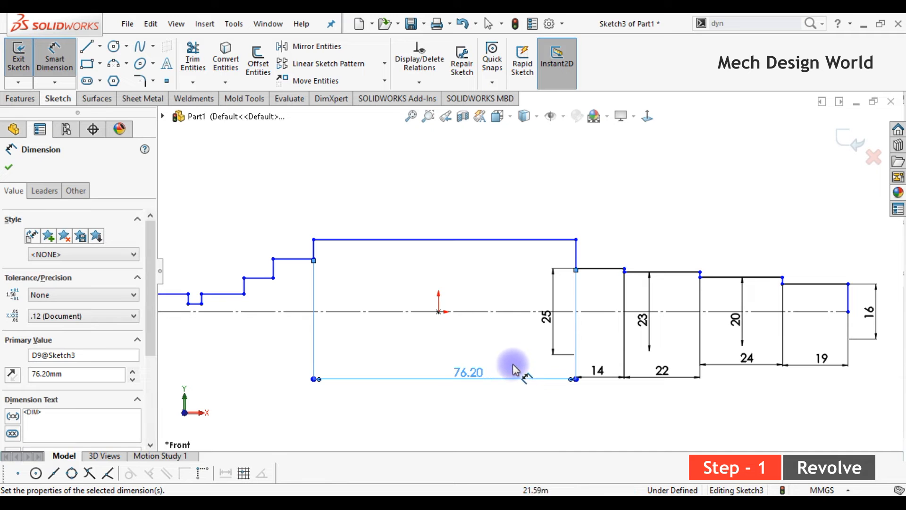
Dimension the 76.2 mm long middle section's diameter about the centerline as 32 mm.
left_click(484, 242)
left_click(481, 311)
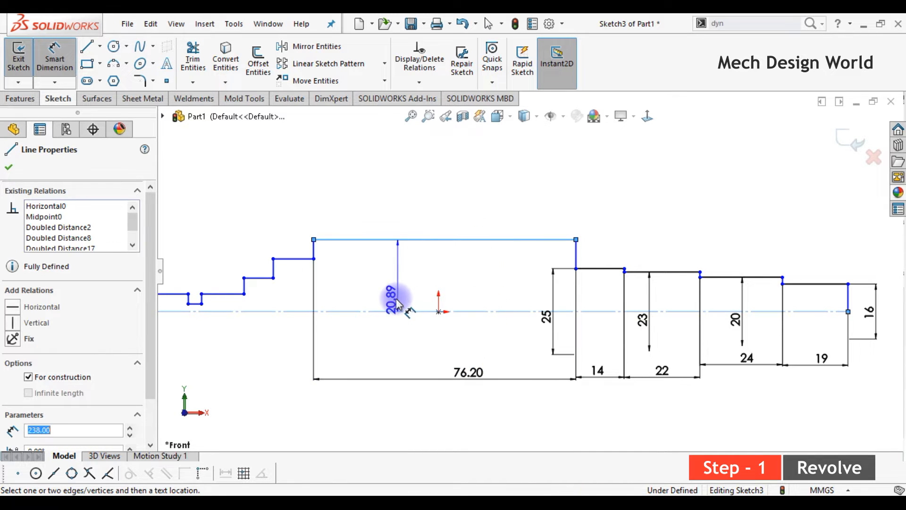
left_click(396, 330)
type("3")
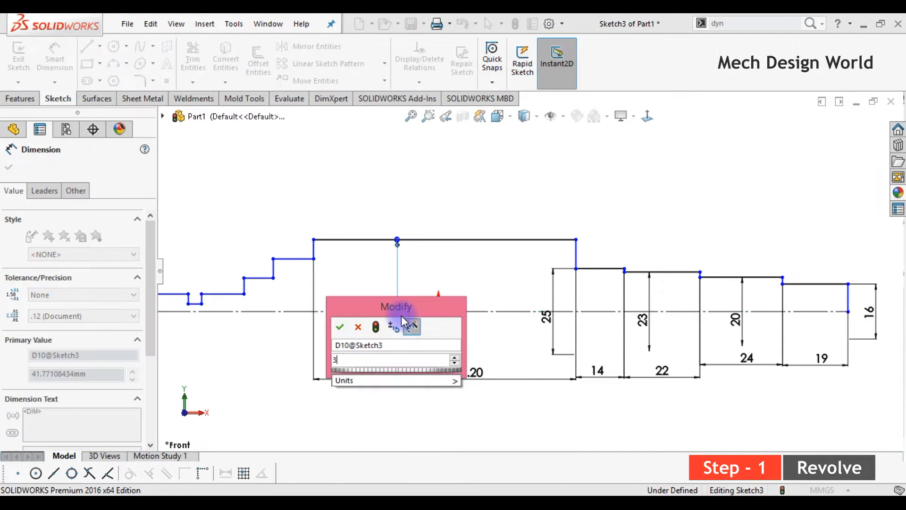
key("Return")
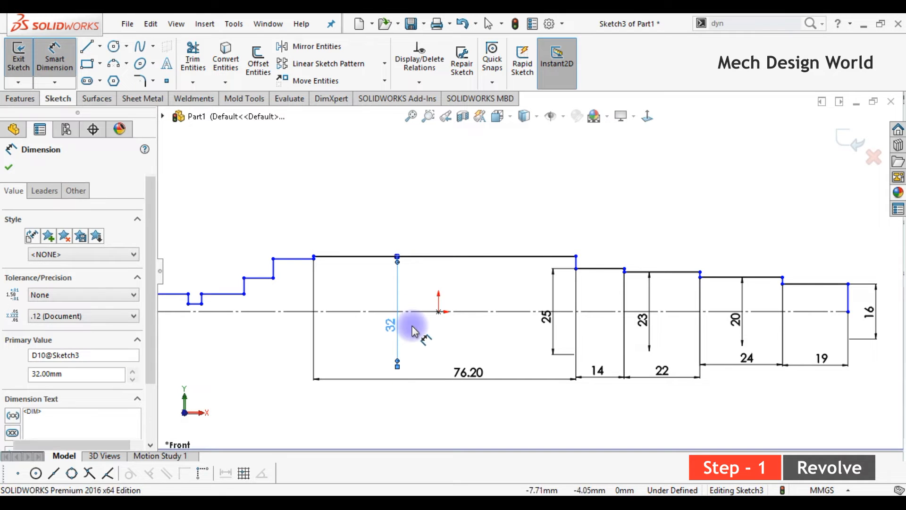
Dimension the step directly left of the 76.2 mm middle section as a 28 mm diameter about the centerline.
left_click(289, 259)
left_click(326, 311)
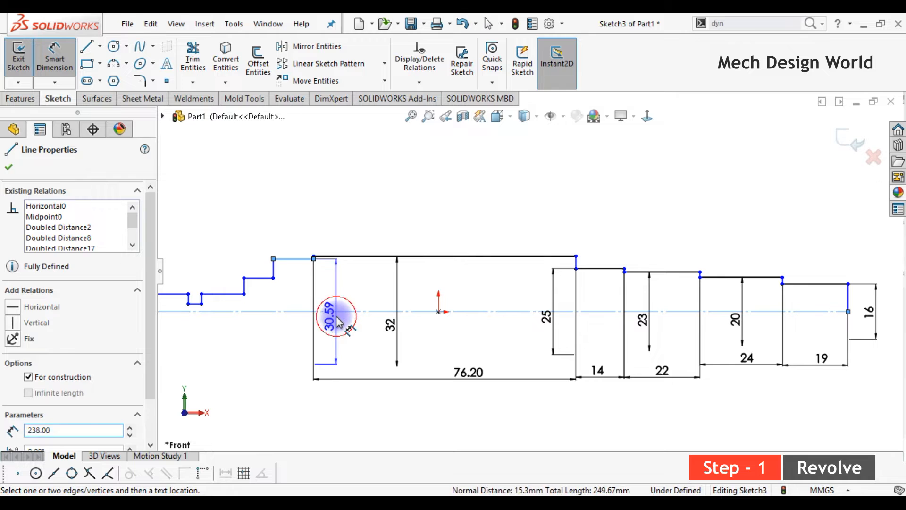
left_click(336, 321)
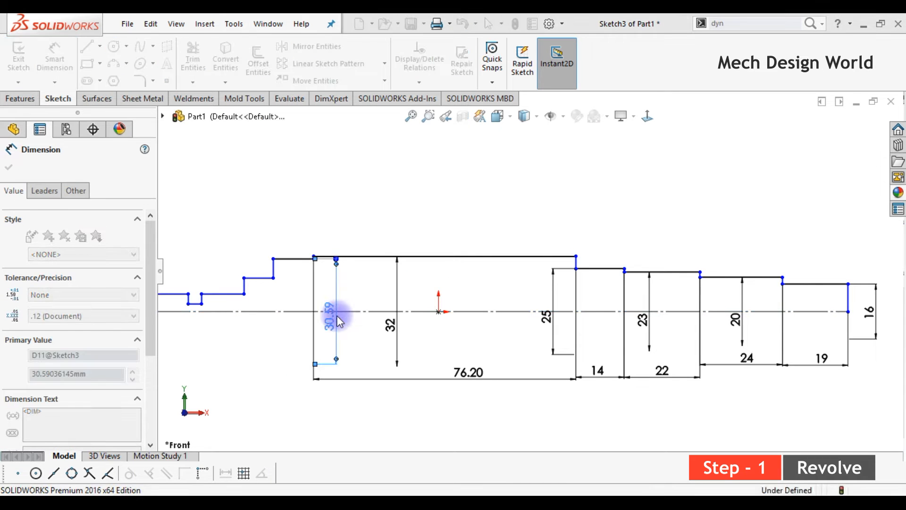
type("28")
key("Return")
left_click(266, 268)
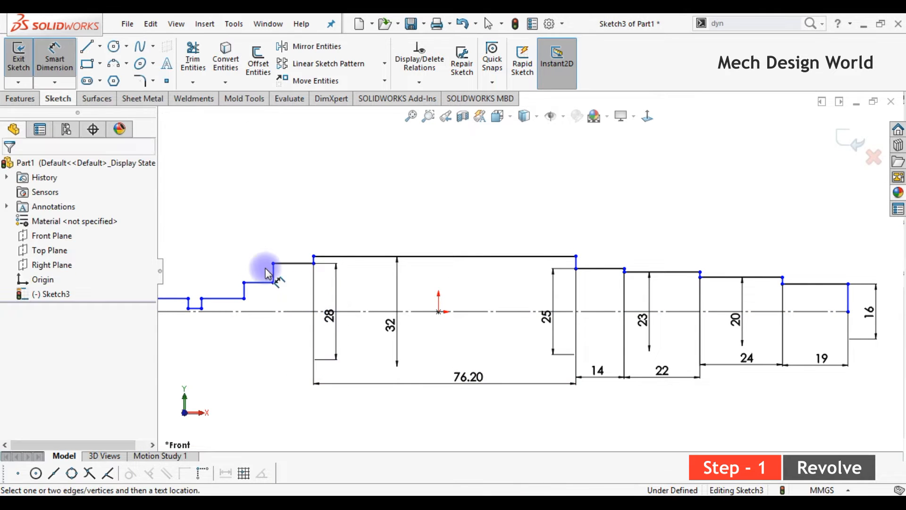
Dimension the length of the 28 mm diameter step as 3 mm, placing the dimension above the profile.
left_click(297, 264)
left_click(314, 258)
left_click(293, 227)
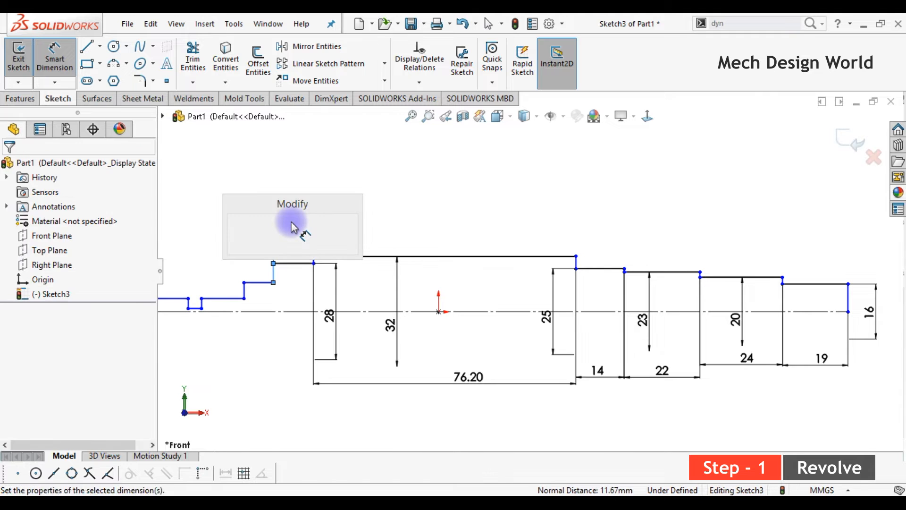
type("3")
key("Return")
left_click(326, 204)
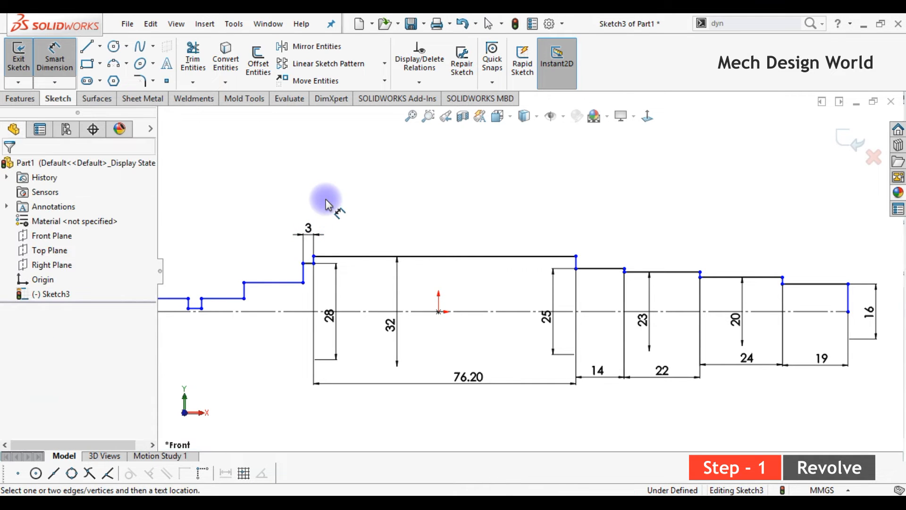
Dimension the step left of the 3 mm collar as a 20 mm diameter about the centerline.
left_click(272, 283)
left_click(276, 312)
left_click(277, 326)
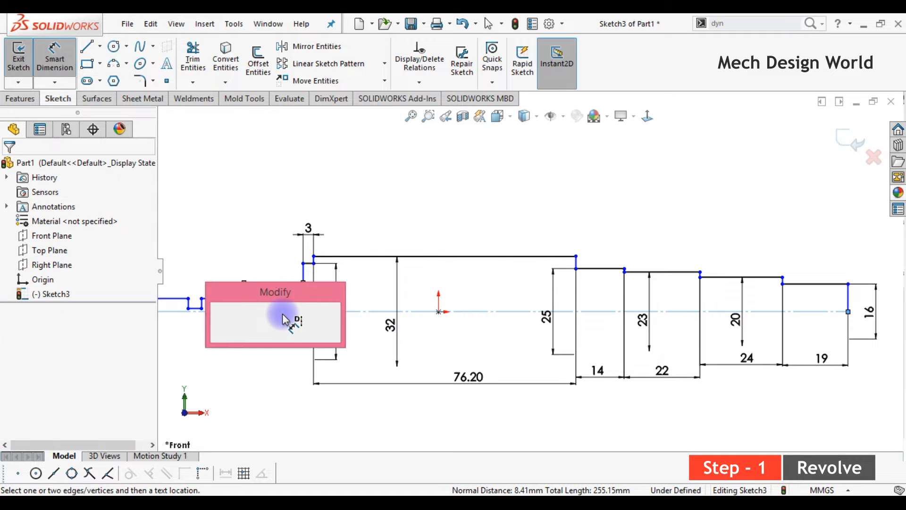
key("Return")
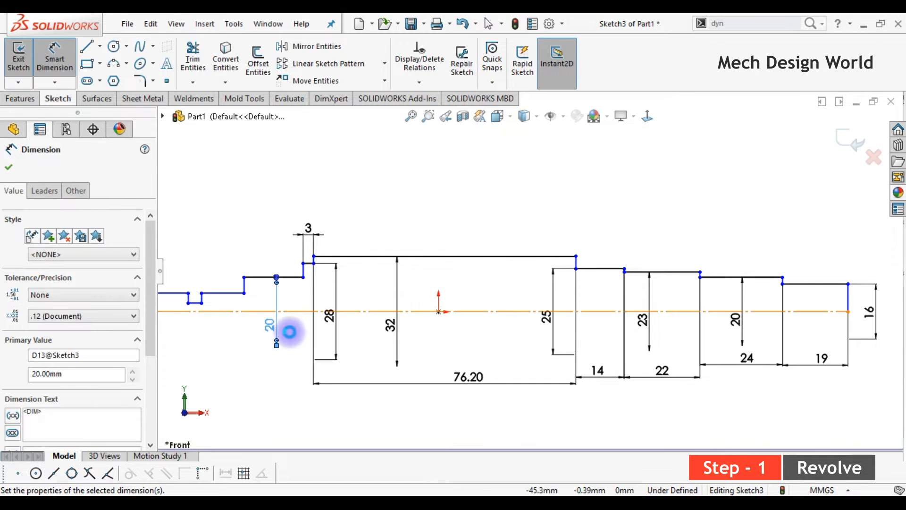
left_click(289, 329)
Dimension the length of the 20 mm diameter step beside the collar as 13 mm, below the profile.
left_click(245, 286)
left_click(304, 268)
left_click(269, 388)
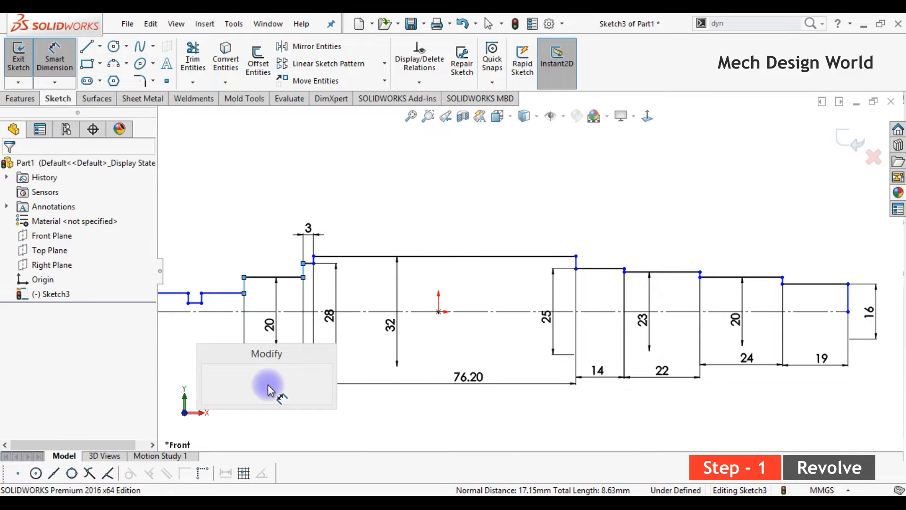
type("13")
key("Return")
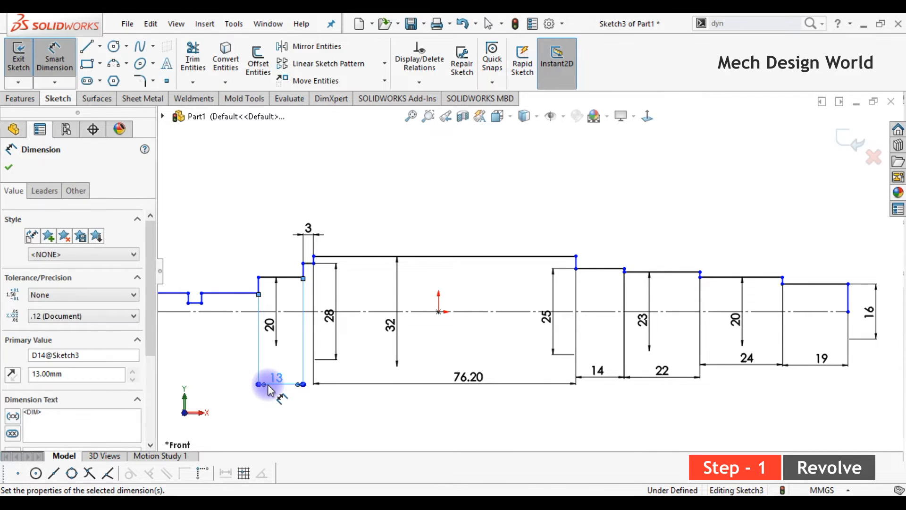
left_click(281, 408)
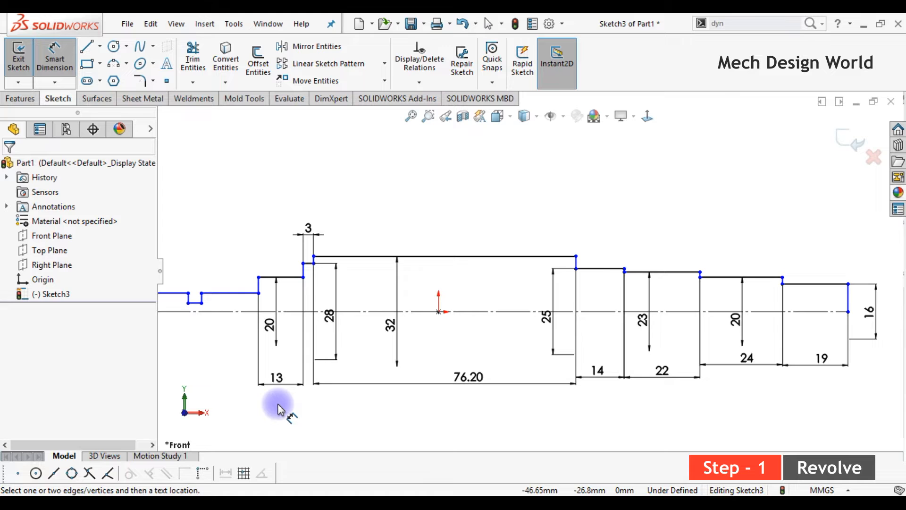
Dimension the leftmost shaft section's diameter about the centerline as 17 mm.
left_click(173, 293)
left_click(177, 325)
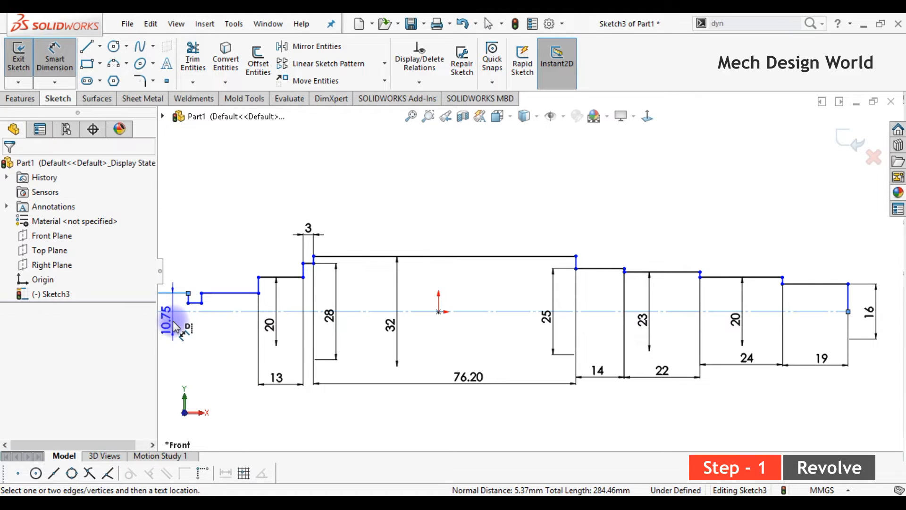
type("17")
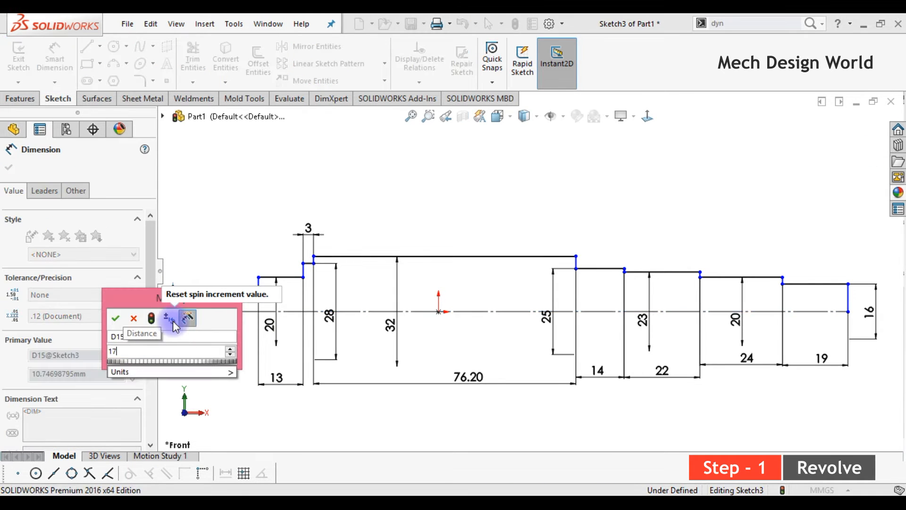
key("Return")
left_click(198, 333)
Dimension the leftmost section's full length as 32.8 mm, from the shaft's end face to the 13 mm step's shoulder.
middle_click_drag(196, 340, 435, 318, "ctrl")
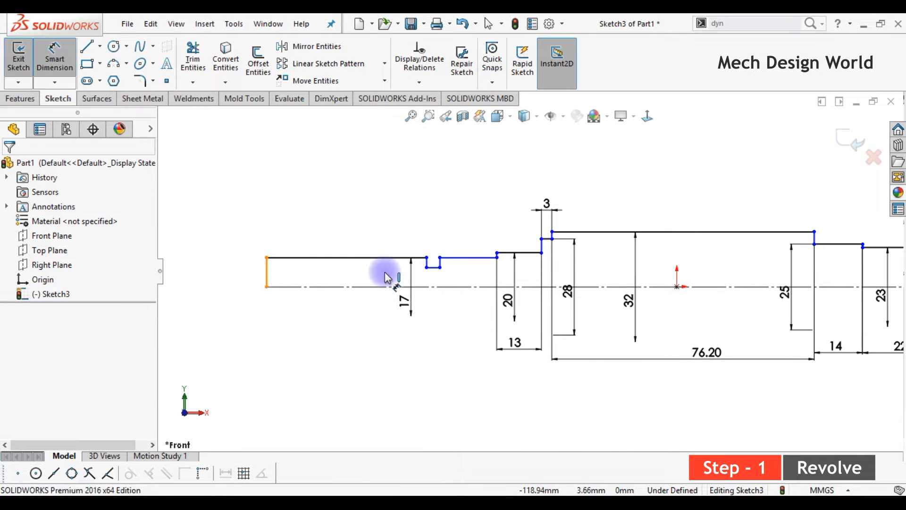
left_click(267, 273)
left_click(497, 257)
left_click(421, 350)
type("32.8")
key("Return")
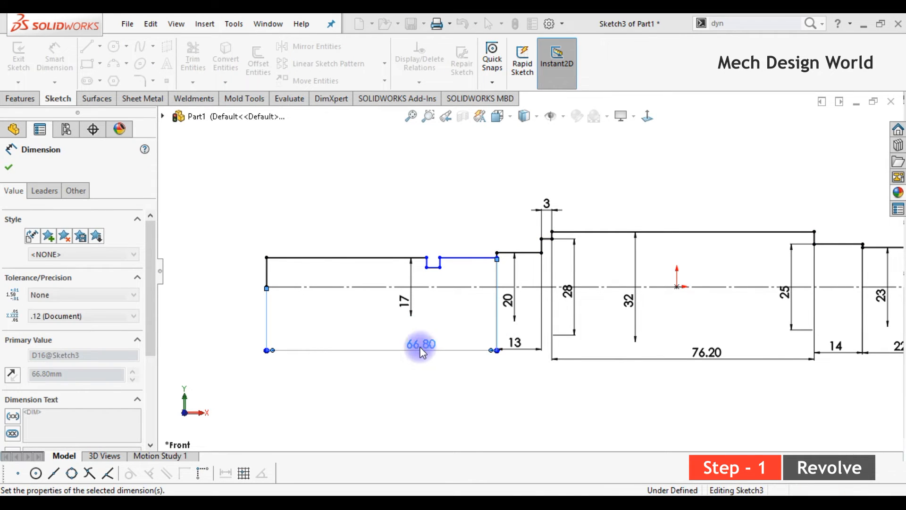
left_click(422, 384)
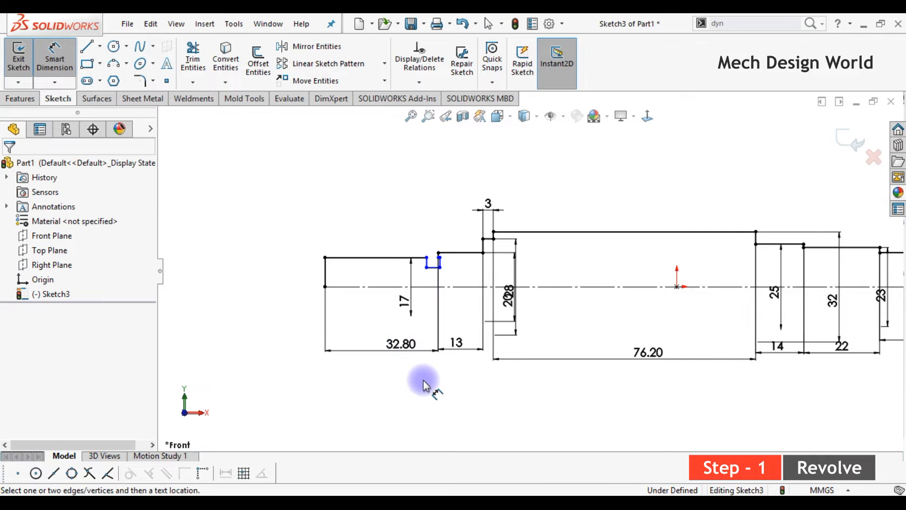
Move both sides of the small groove in the leftmost section left, away from the 13 mm step's shoulder.
left_click(426, 270)
left_click(426, 270)
left_click(427, 271)
left_click(427, 270)
key("Escape")
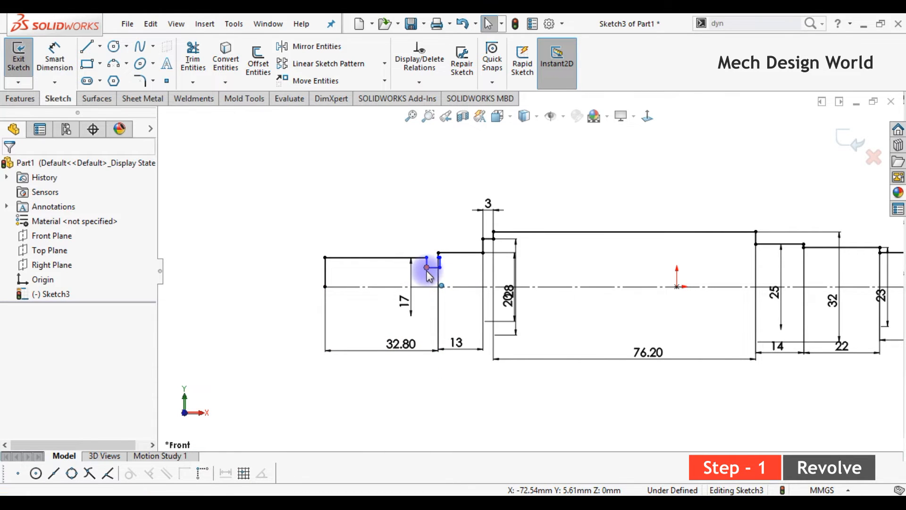
left_click_drag(428, 273, 375, 275)
left_click_drag(440, 270, 395, 271)
left_click(430, 420)
Dimension the distance from the groove's right side to the 13 mm step's shoulder as 30 mm.
right_click_drag(432, 383, 421, 307)
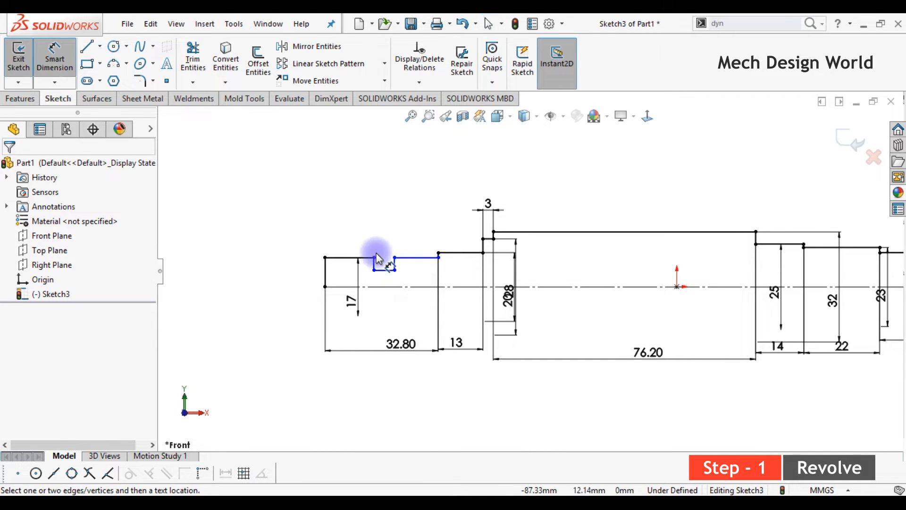
left_click(397, 273)
left_click(439, 257)
left_click(411, 326)
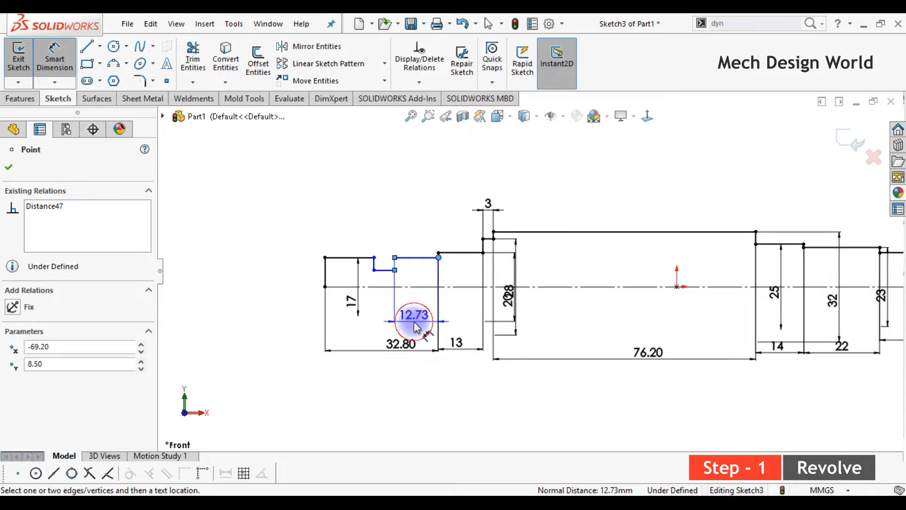
type("30")
key("Return")
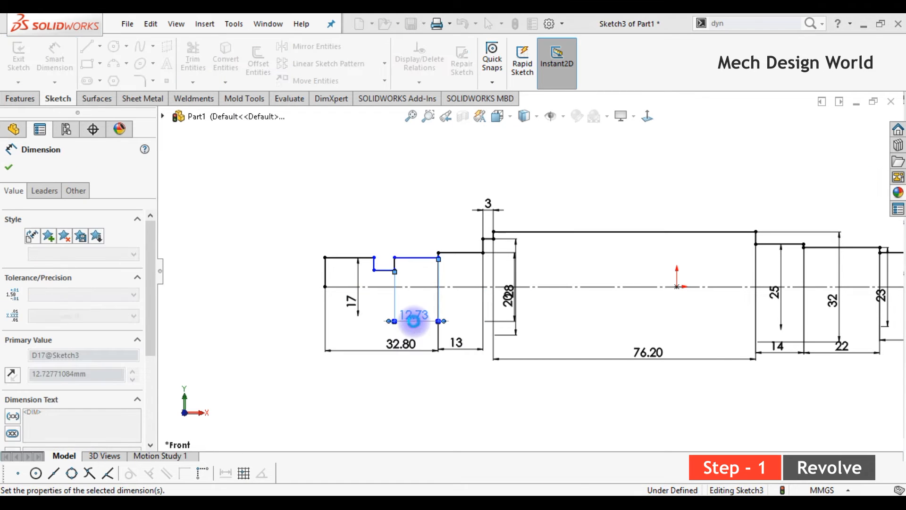
left_click(341, 283)
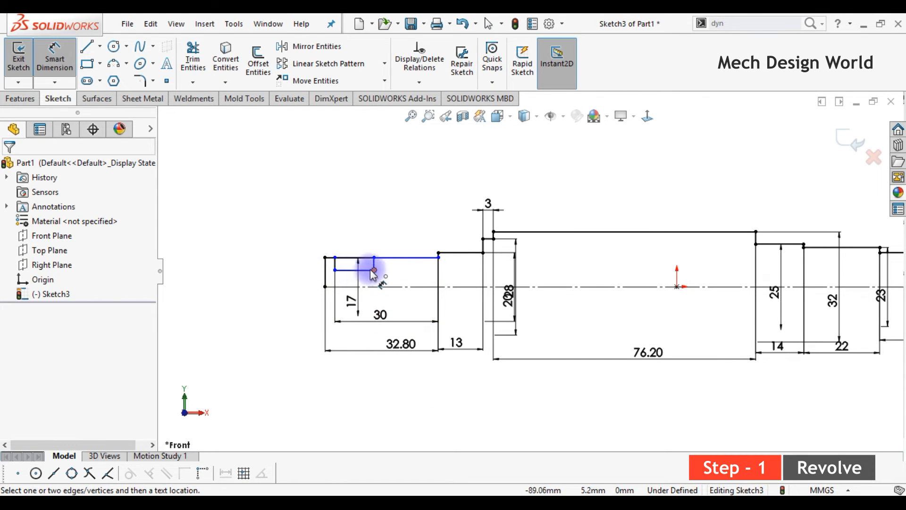
Move the groove's other side line left past the 30 mm edge to restore a narrow groove near the shaft end.
key("Escape")
left_click_drag(373, 273, 333, 272)
scroll(346, 274, "down", 4)
left_click(294, 305)
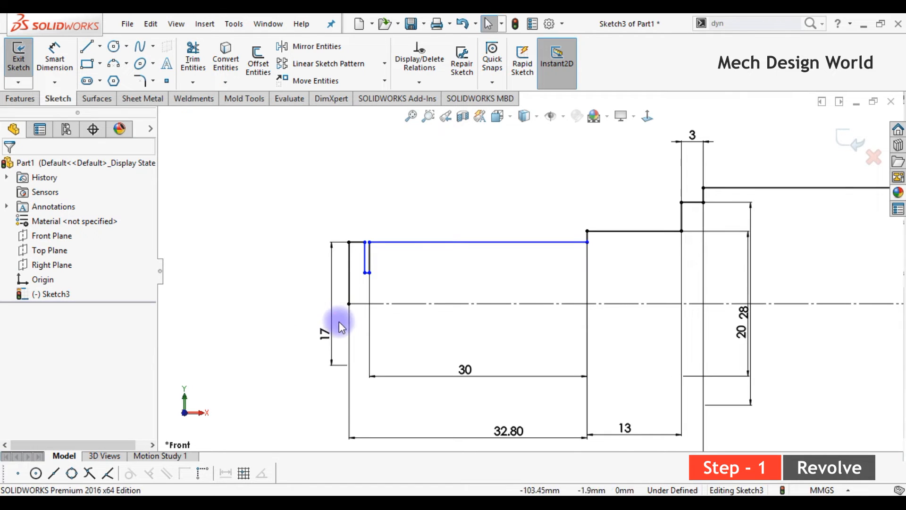
Set the diameter dimension at the shaft's left end to 18 mm.
left_click(329, 335)
double_click(329, 335)
type("15")
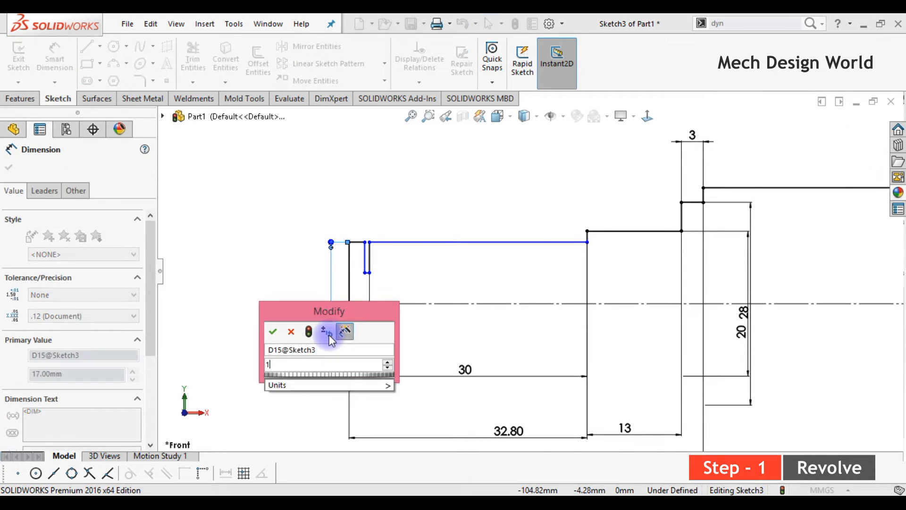
key("Return")
left_click(297, 310)
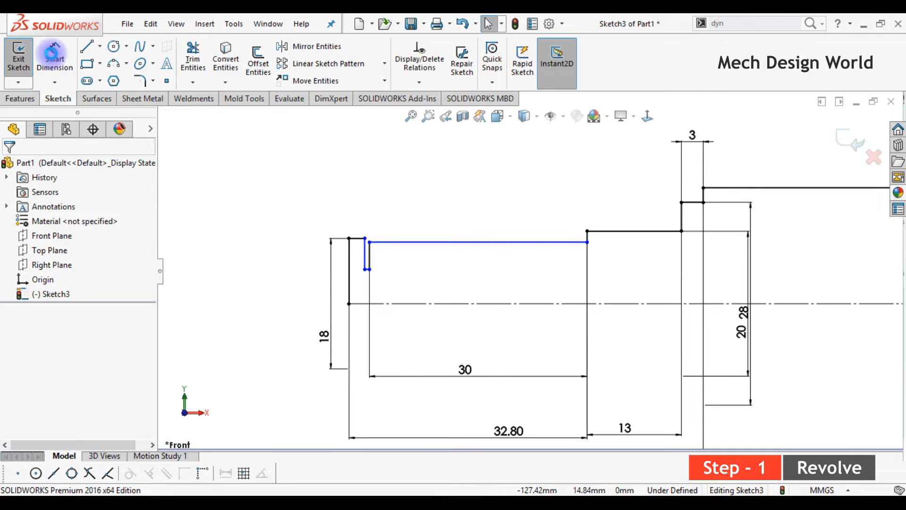
Dimension the groove's bottom as a 17 mm diameter about the centerline.
scroll(373, 316, "down", 2)
left_click(366, 269)
left_click(393, 304)
left_click(441, 318)
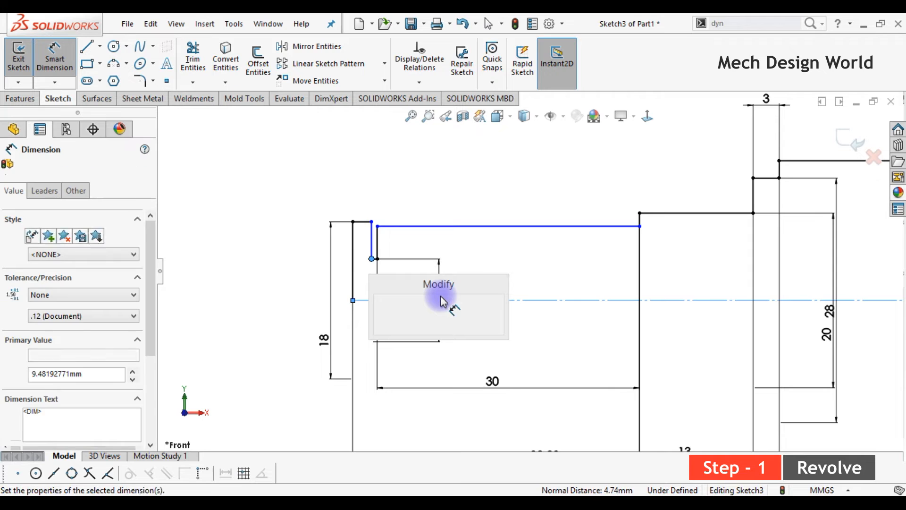
type("17")
key("Return")
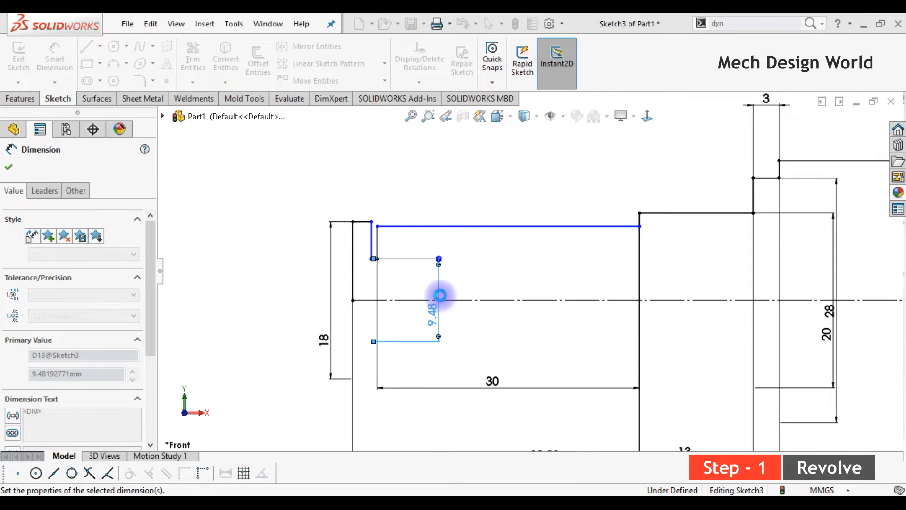
Dimension the groove's width as 1.3 mm, placing the dimension above the profile.
left_click(372, 254)
left_click(401, 191)
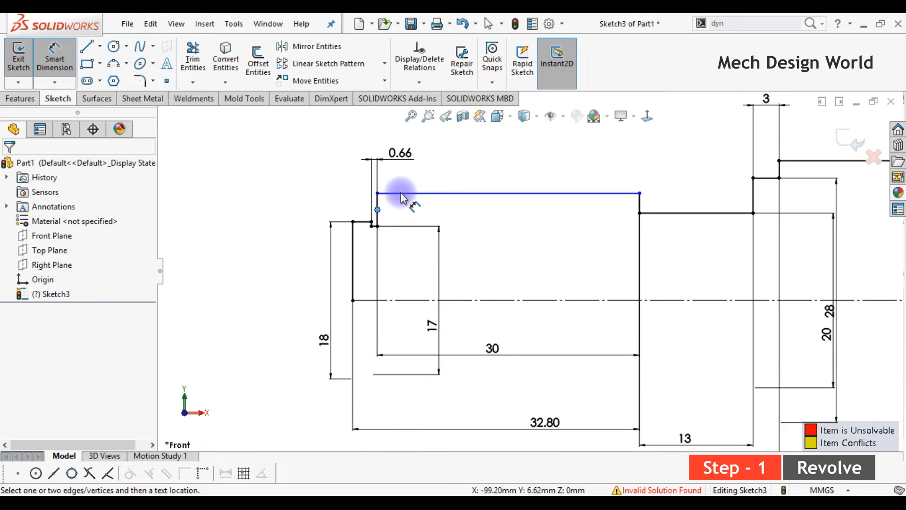
type("1.3")
key("Return")
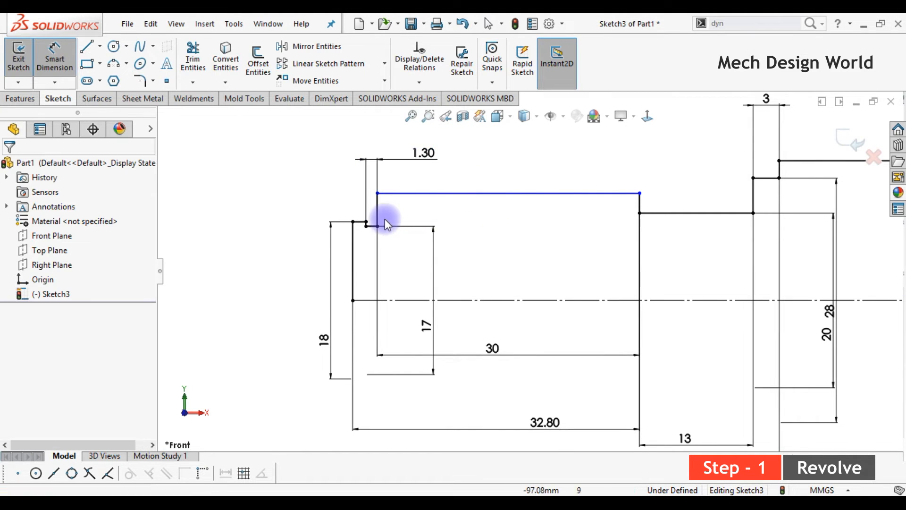
Make the 30 mm long top line coincident with the top corner point on the groove's outer side.
left_click(366, 222)
left_click(400, 194, "ctrl")
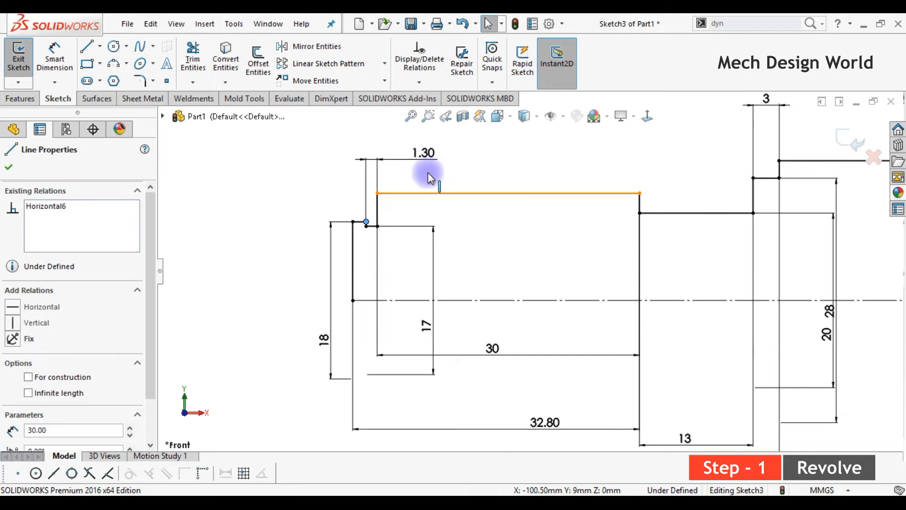
left_click(451, 141)
left_click(484, 248)
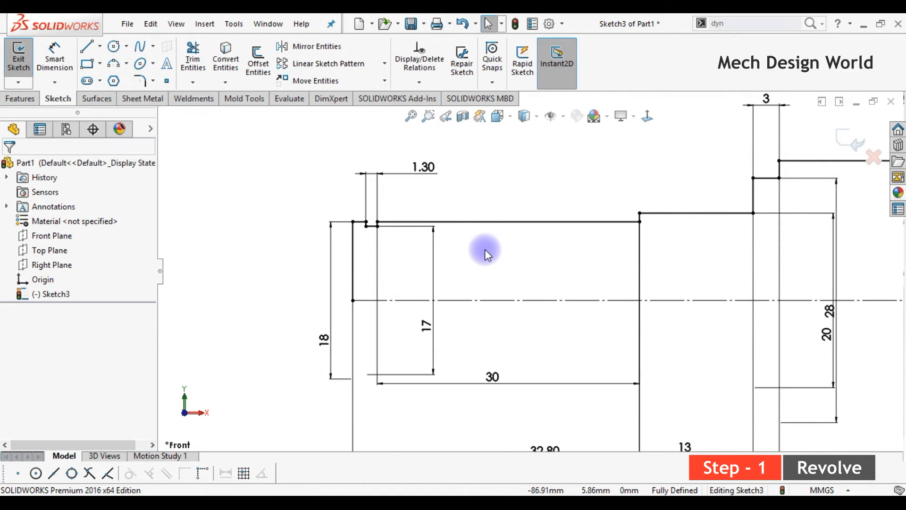
Convert the shaft's construction centerline into a solid line that closes the half-profile.
key("f")
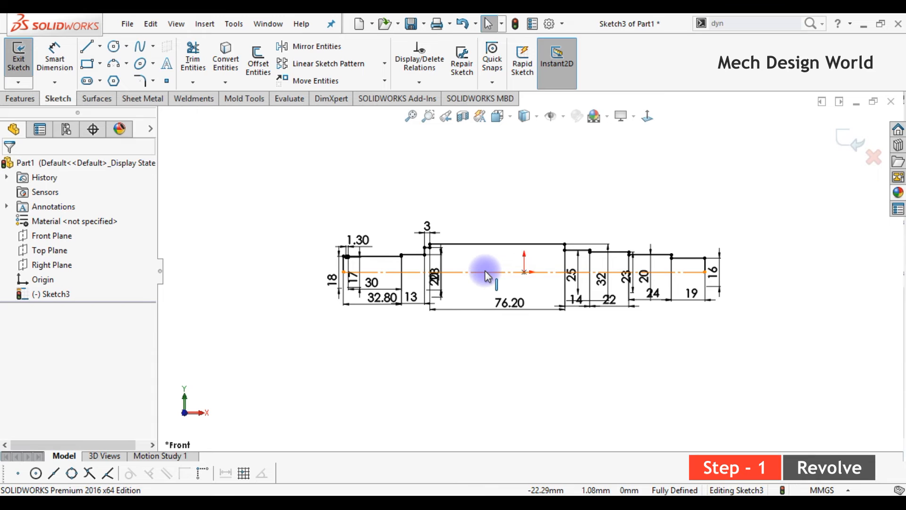
left_click(486, 271)
left_click(538, 231)
left_click(550, 356)
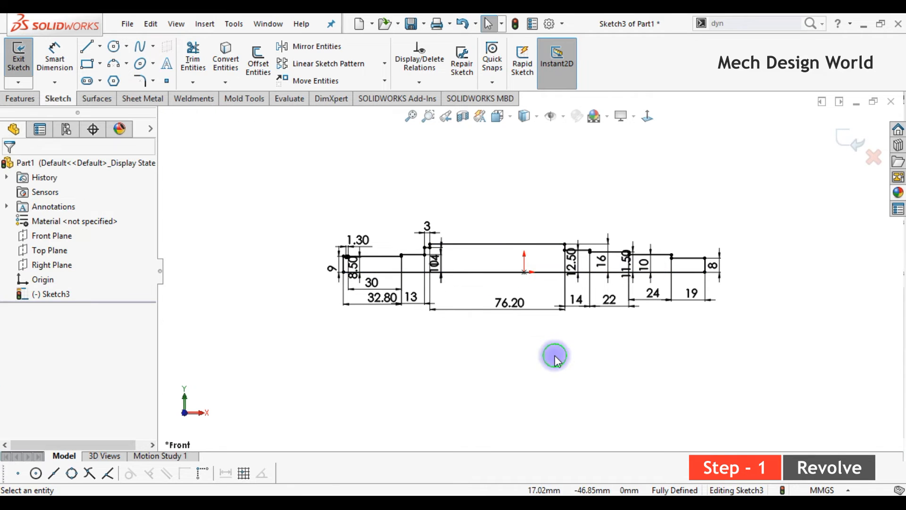
Exit the sketch and revolve the closed half-profile about its long axis line into a solid stepped shaft.
left_click(853, 135)
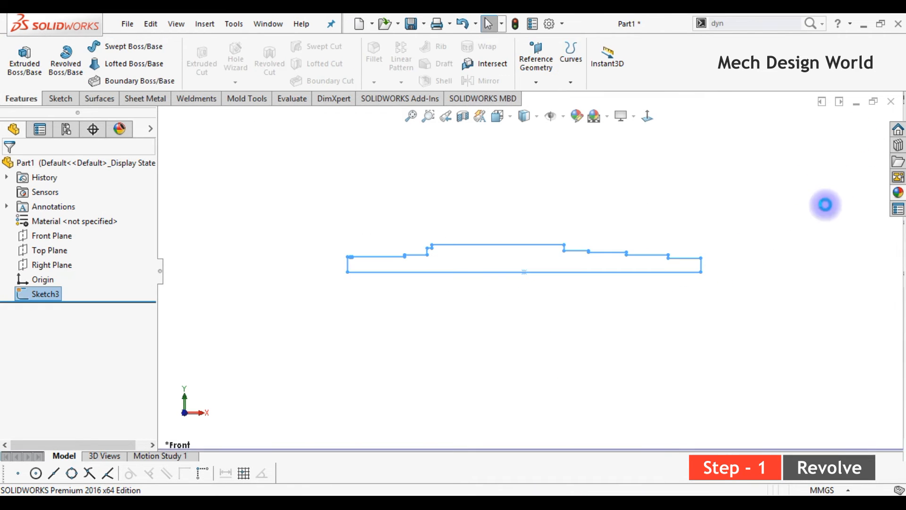
key("ctrl+7")
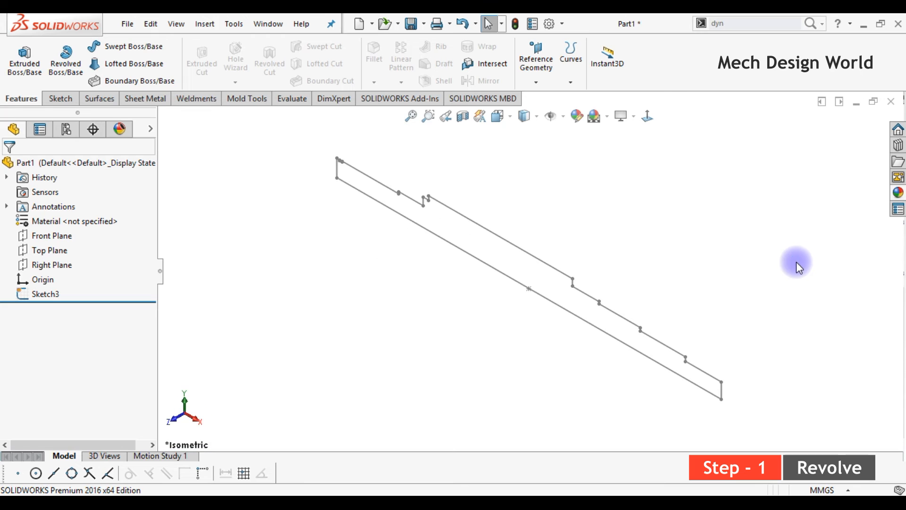
left_click(60, 67)
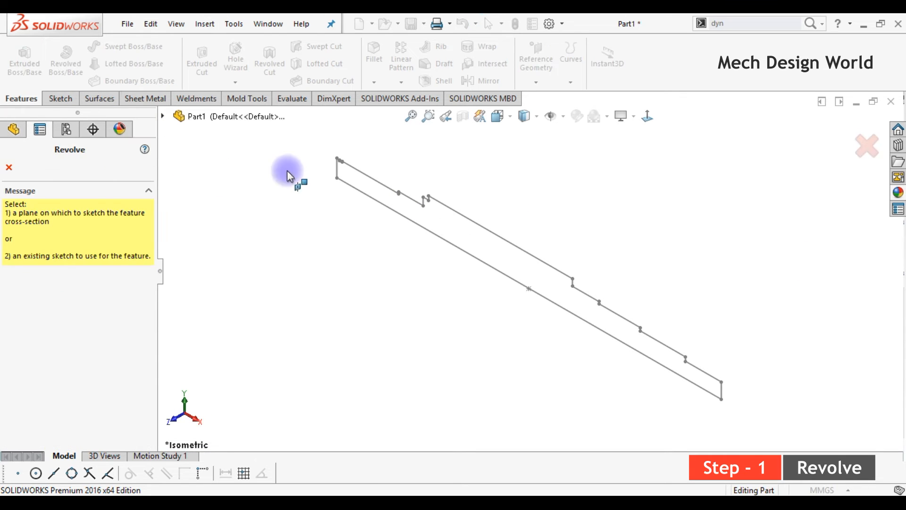
left_click(382, 210)
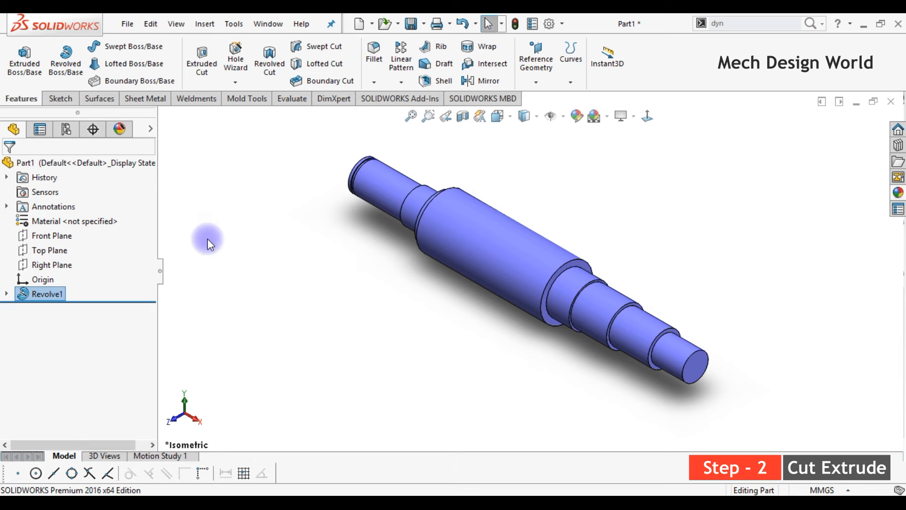
Start a new sketch on the Top Plane and view it face-on at the shaft's grooved end.
left_click(59, 250)
left_click(62, 236)
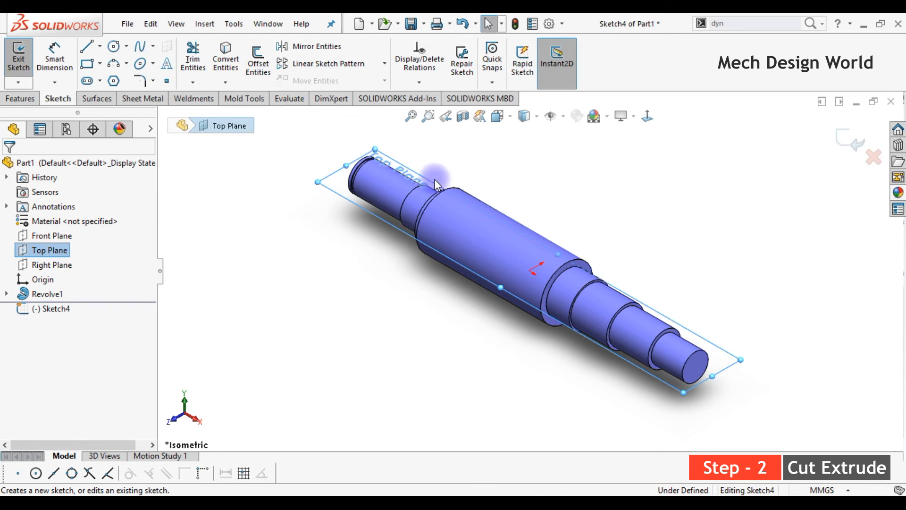
left_click(647, 116)
left_click(435, 356)
scroll(410, 262, "down", 6)
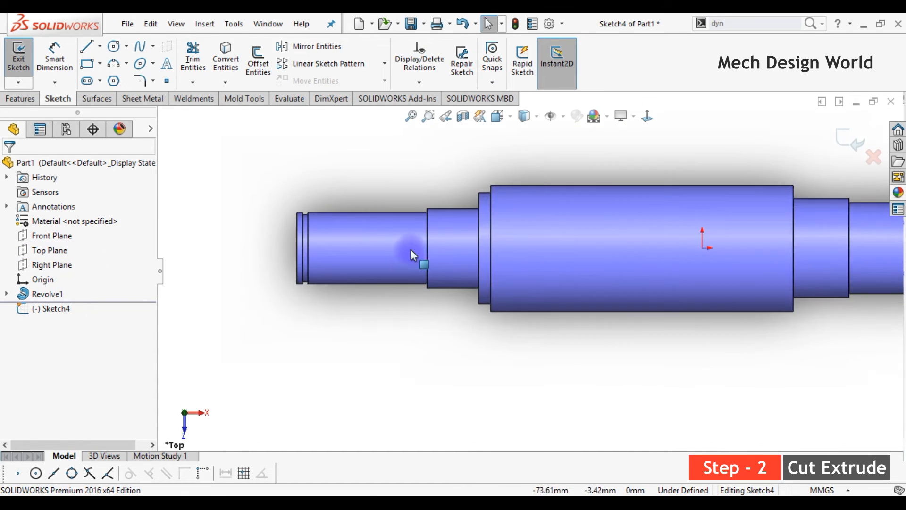
Sketch a straight slot along the shaft axis on the section beside the groove, about 21 mm between centres and 3 mm wide.
left_click(87, 81)
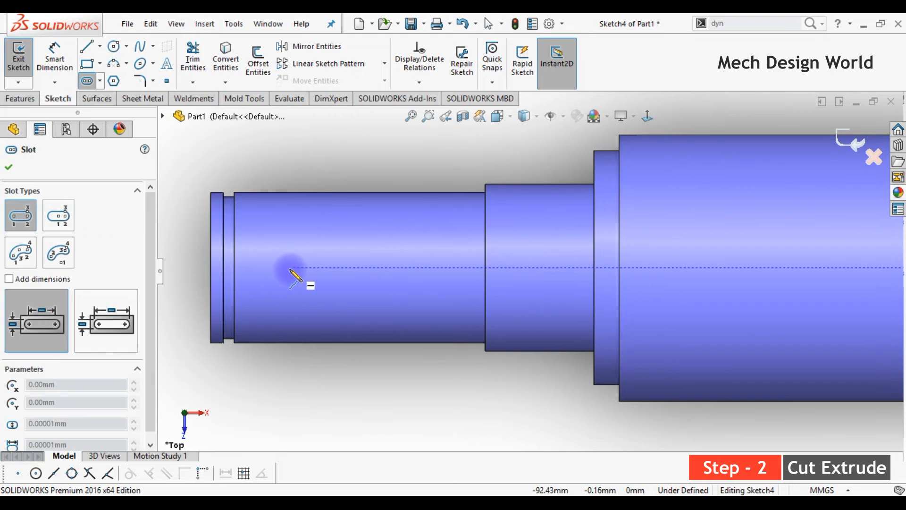
left_click(271, 267)
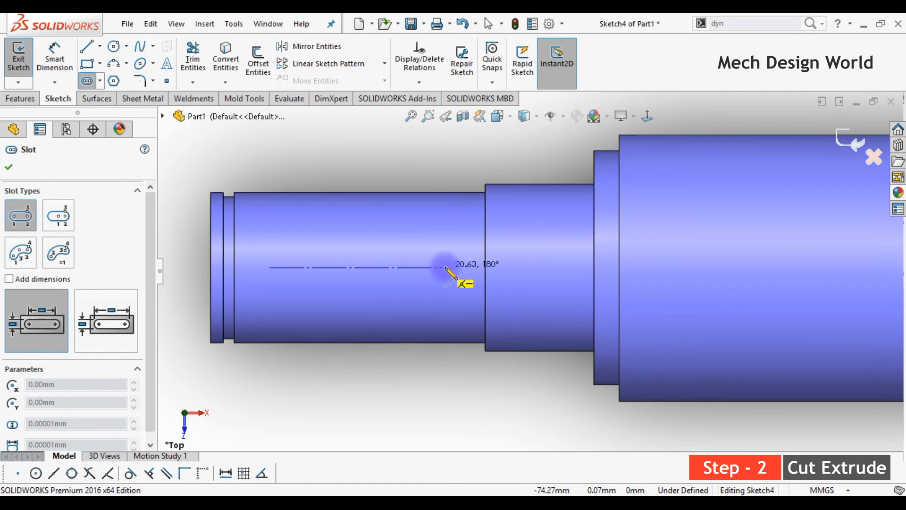
left_click(443, 254)
key("Escape")
Dimension the slot as 6 mm wide and 19 mm between its arc centres.
right_click_drag(344, 401, 353, 354)
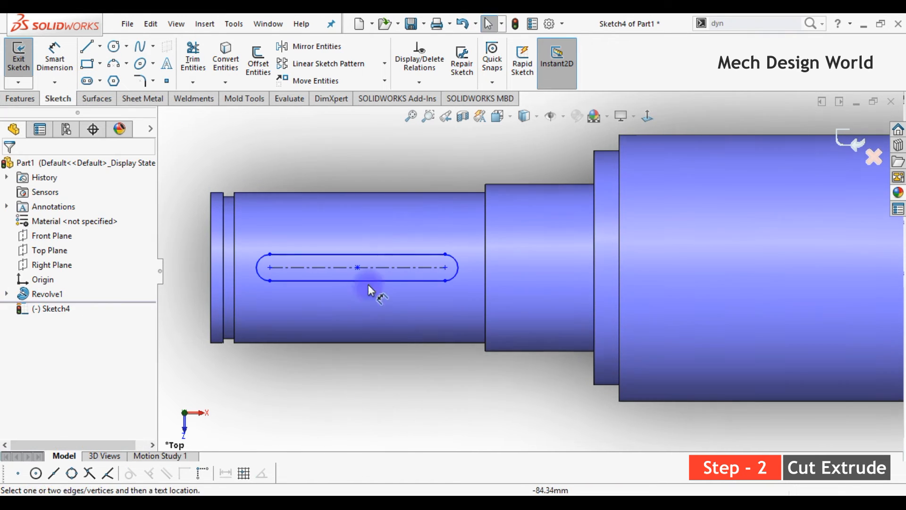
left_click(384, 255)
left_click(397, 240)
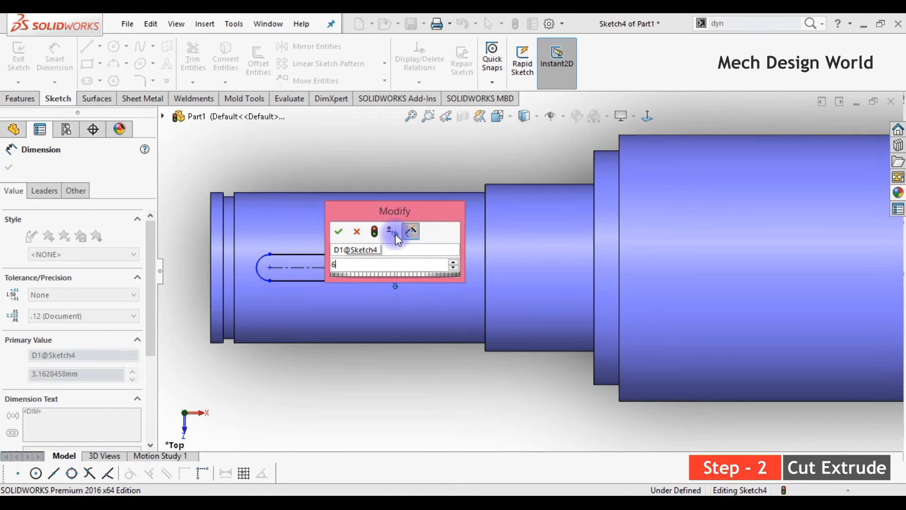
key("Return")
left_click(286, 268)
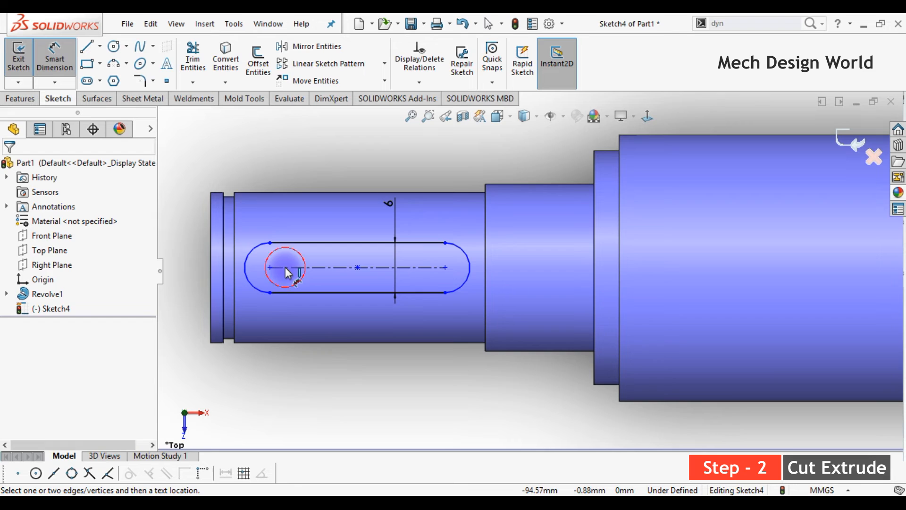
left_click(349, 366)
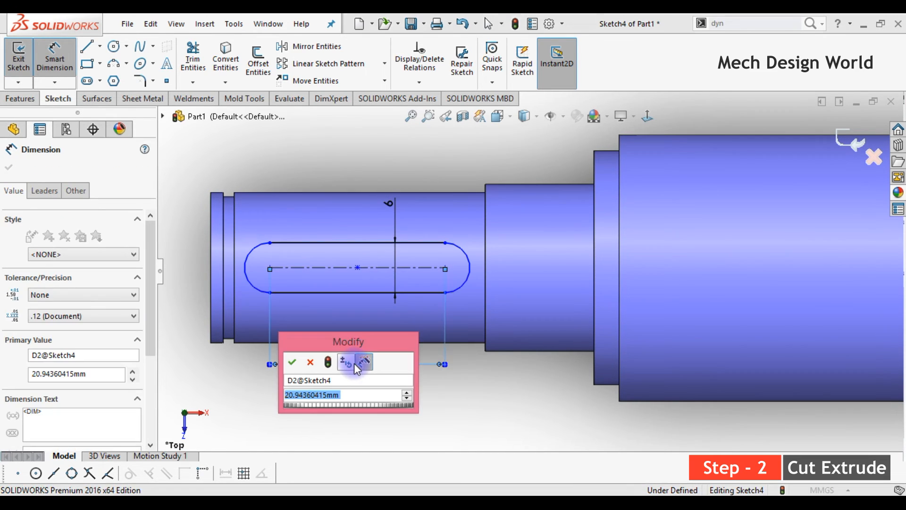
key("Return")
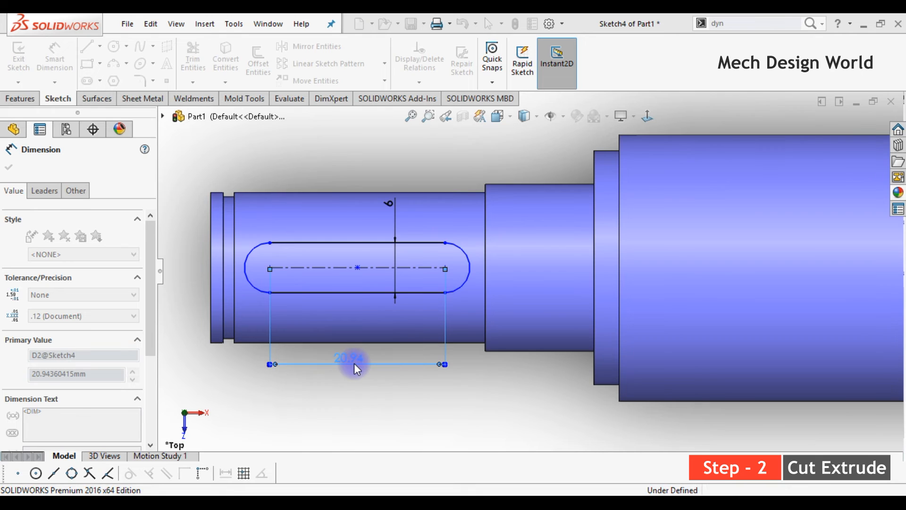
Dimension the distance from the slot's inner arc centre to the adjacent shoulder edge as 6 mm.
left_click(458, 279)
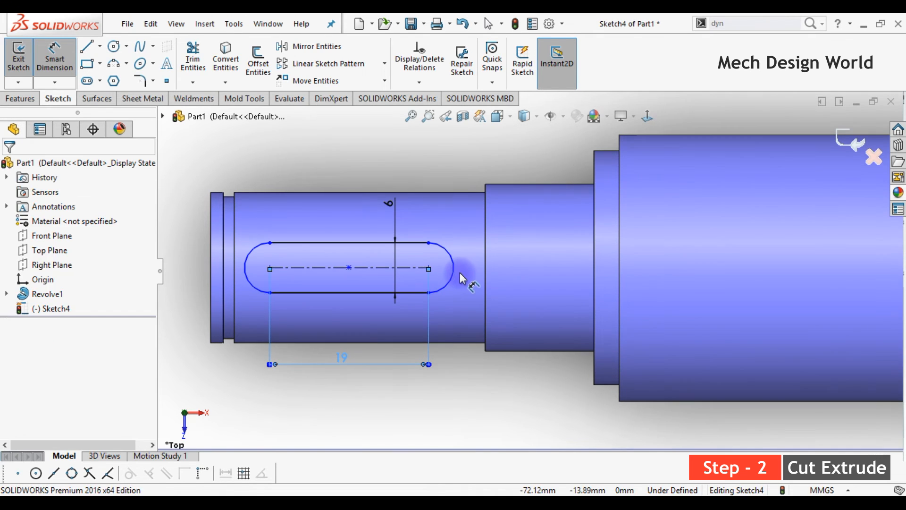
left_click(453, 275)
left_click(486, 261)
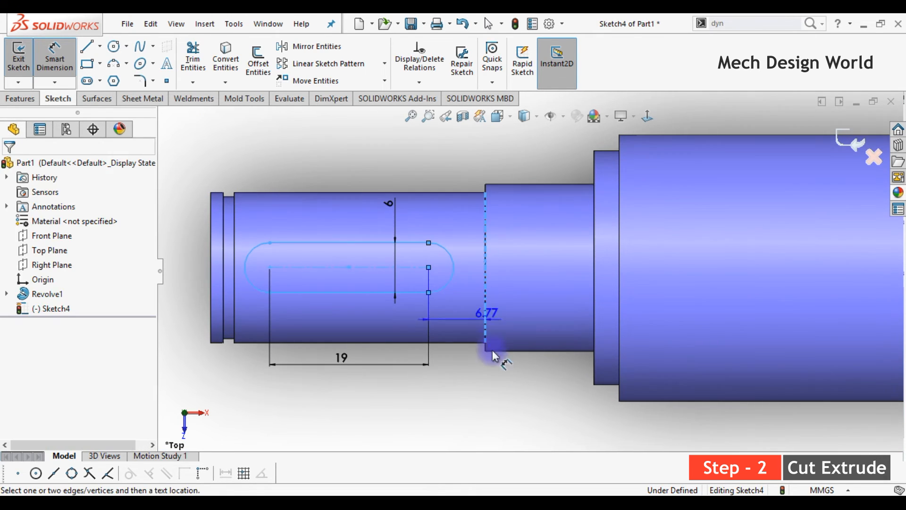
left_click(523, 422)
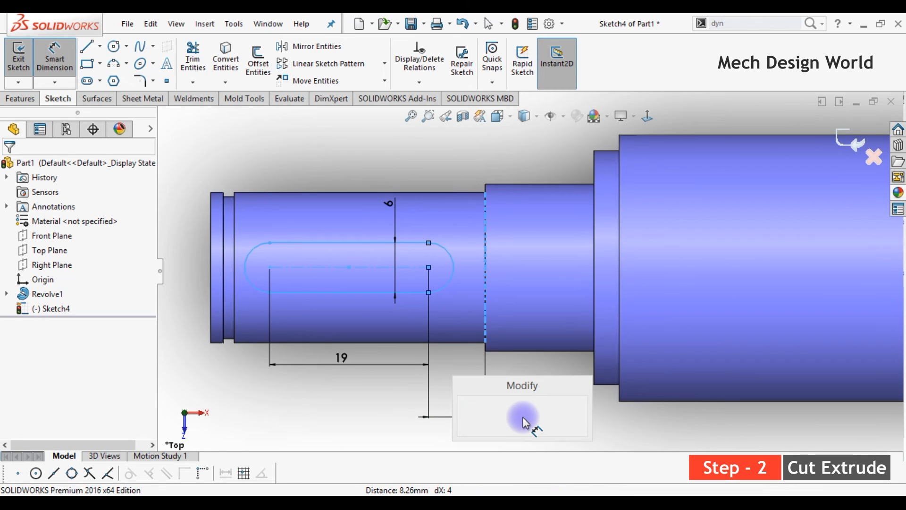
type("6.77152245mm")
key("Return")
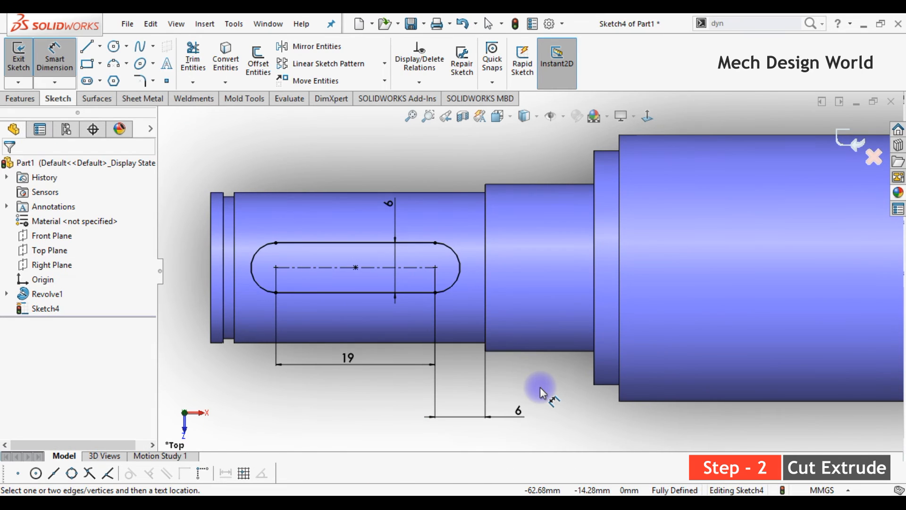
Start an extruded cut from the slot sketch, beginning at a 5.5 mm offset from the sketch plane.
key("ctrl+7")
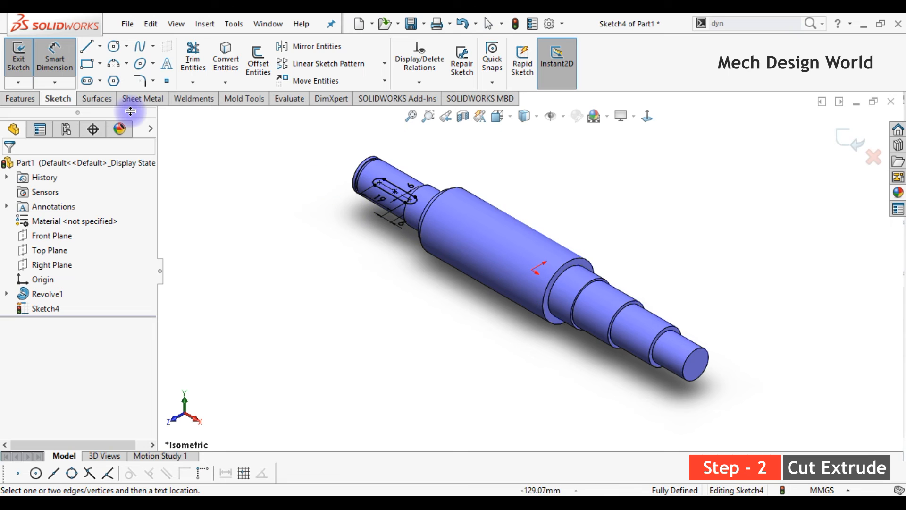
left_click(23, 103)
left_click(202, 61)
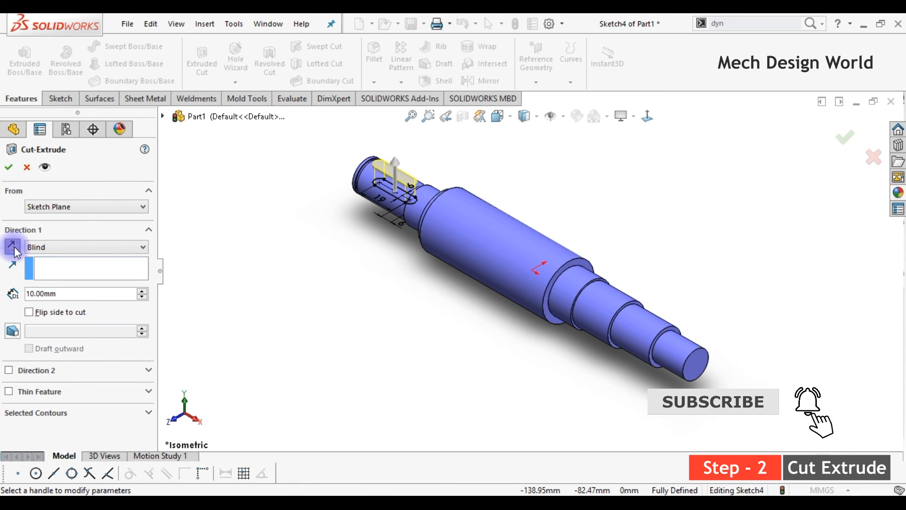
left_click(80, 206)
left_click(60, 244)
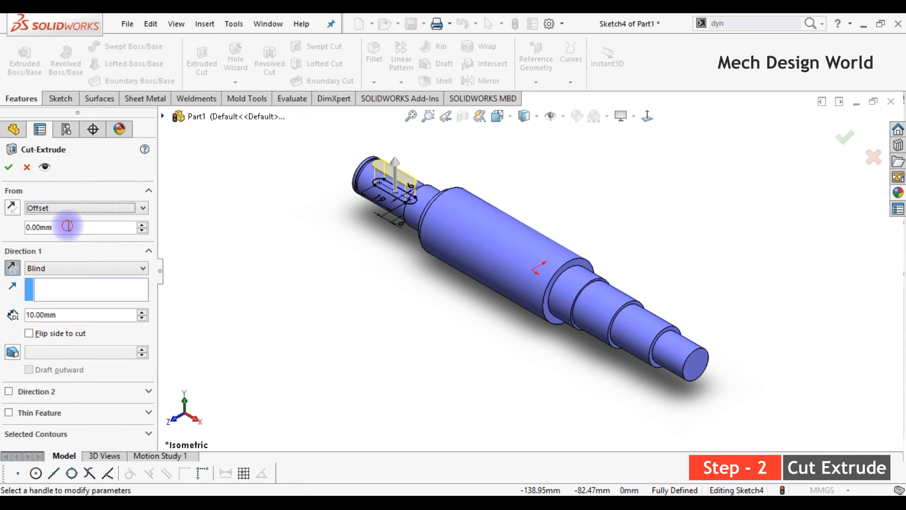
left_click_drag(68, 225, 2, 228)
type("5.5")
key("Return")
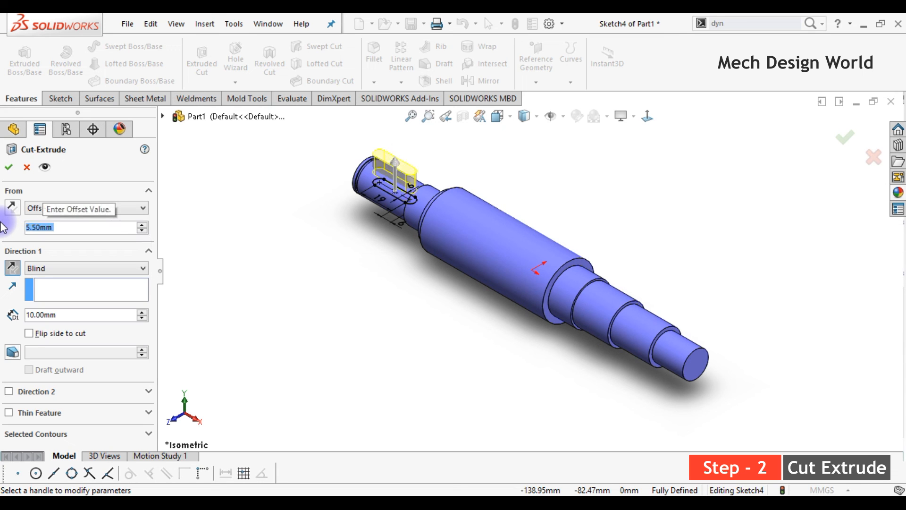
Set the slot cut's end condition to Up To Next and complete the keyway cut.
left_click(38, 268)
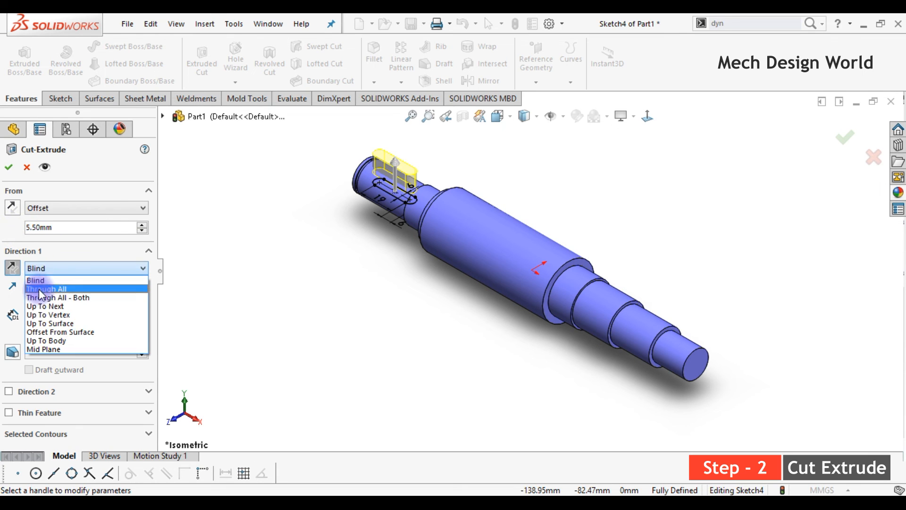
left_click(43, 302)
left_click(9, 167)
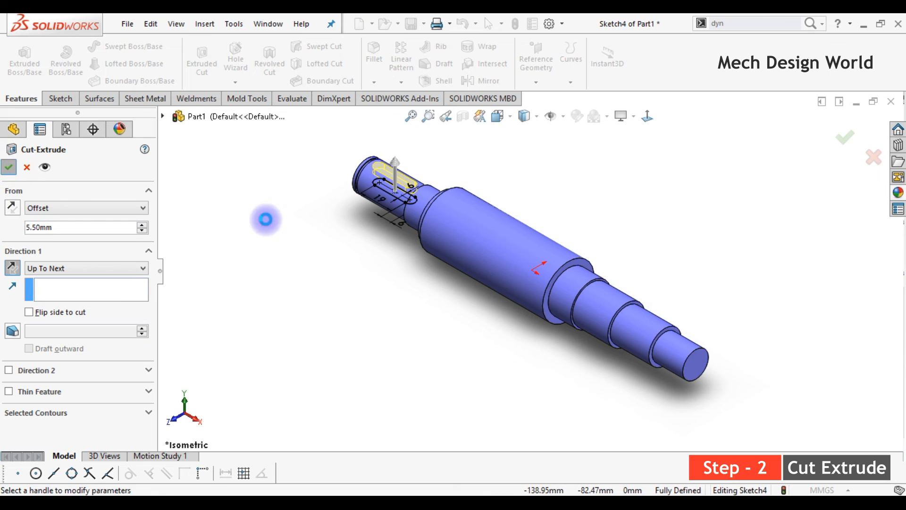